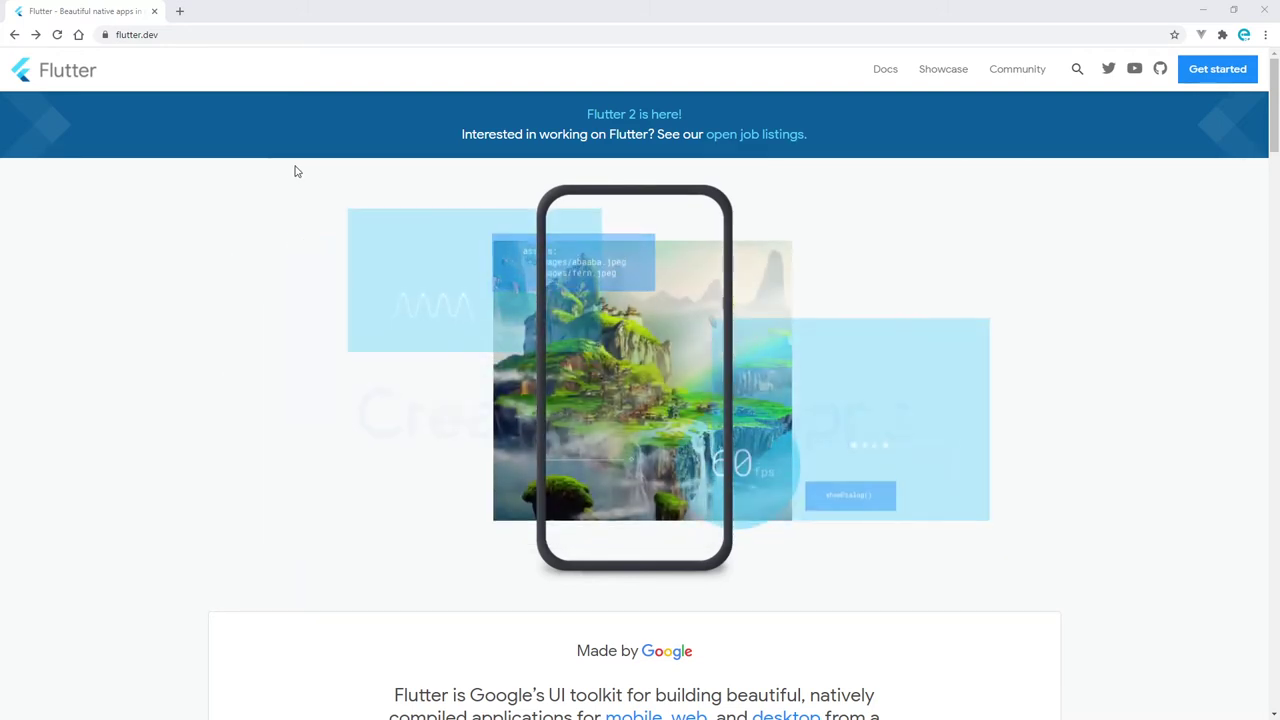
Open Flutter's Windows install guide and highlight the System requirements heading and supported Windows version.
left_click(1218, 70)
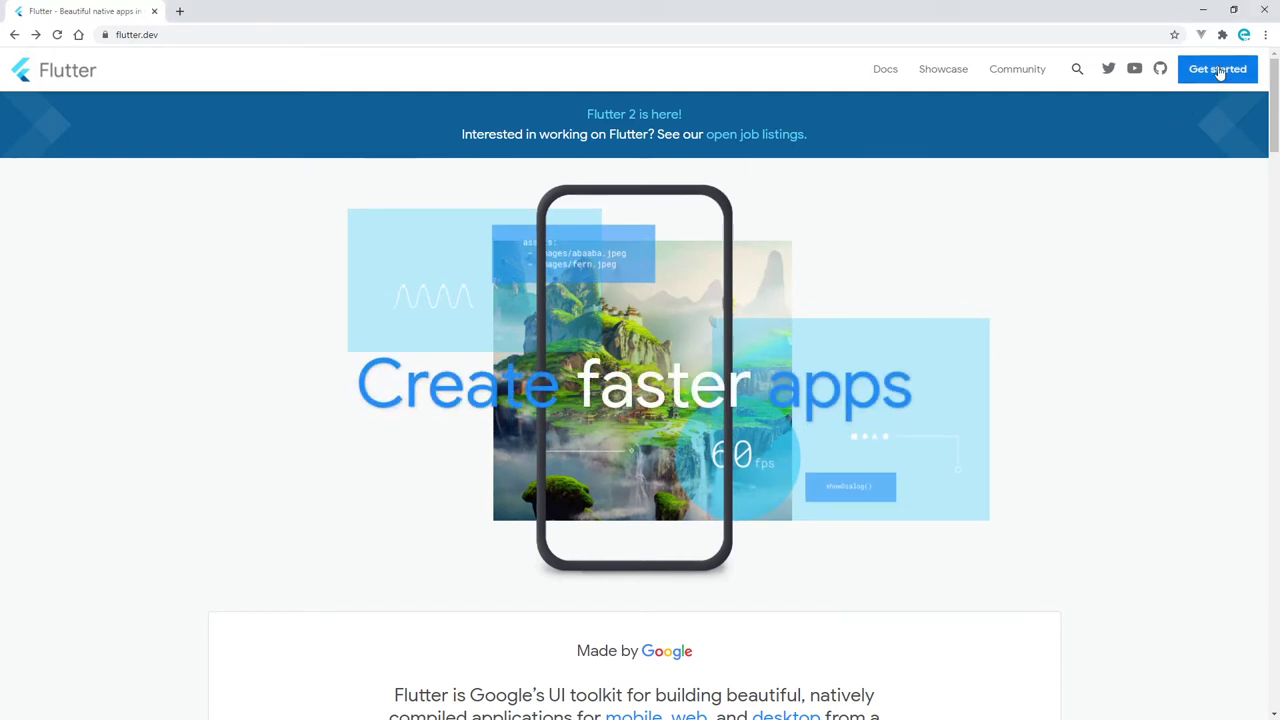
left_click(408, 366)
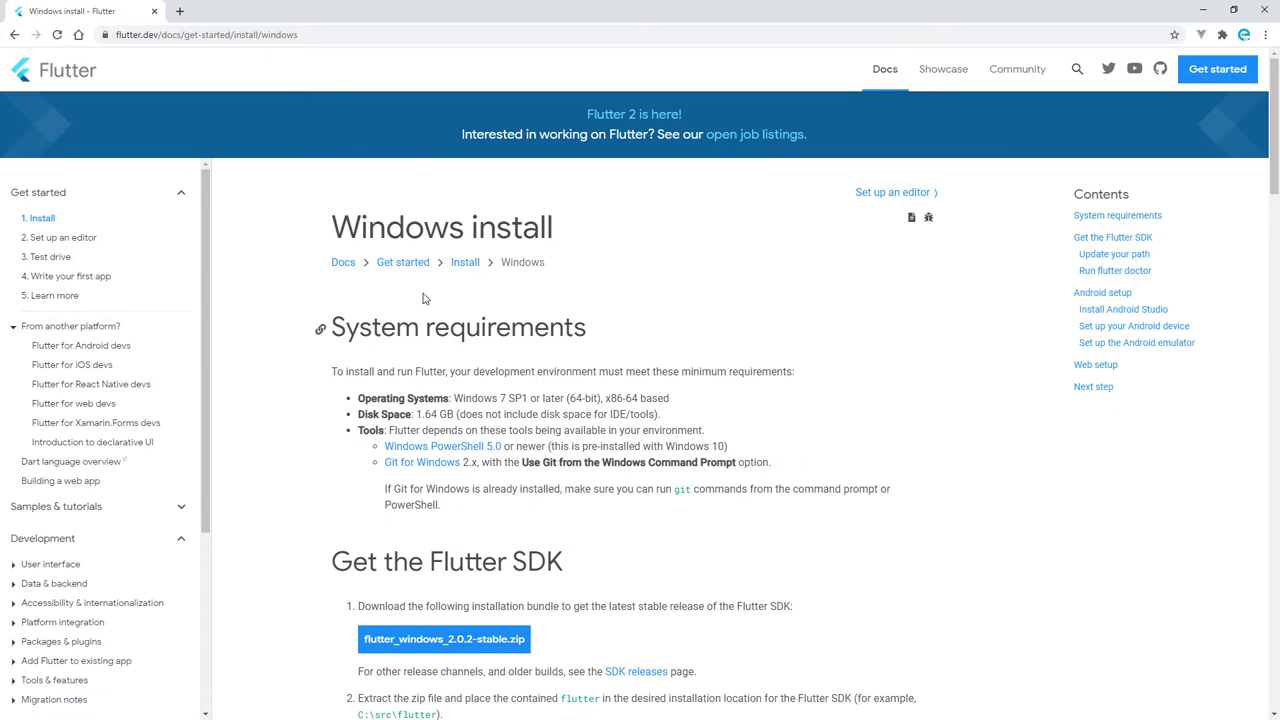
scroll(423, 298, "down", 1)
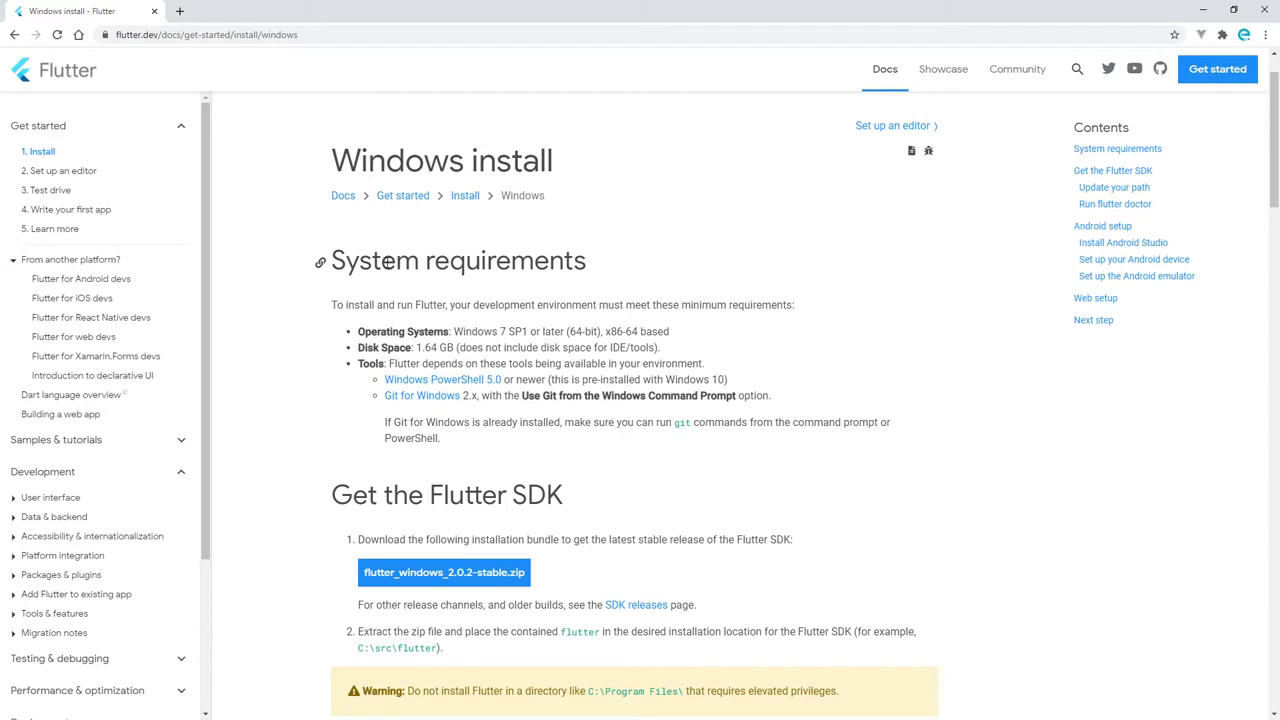
scroll(385, 262, "down", 2)
scroll(385, 262, "up", 1)
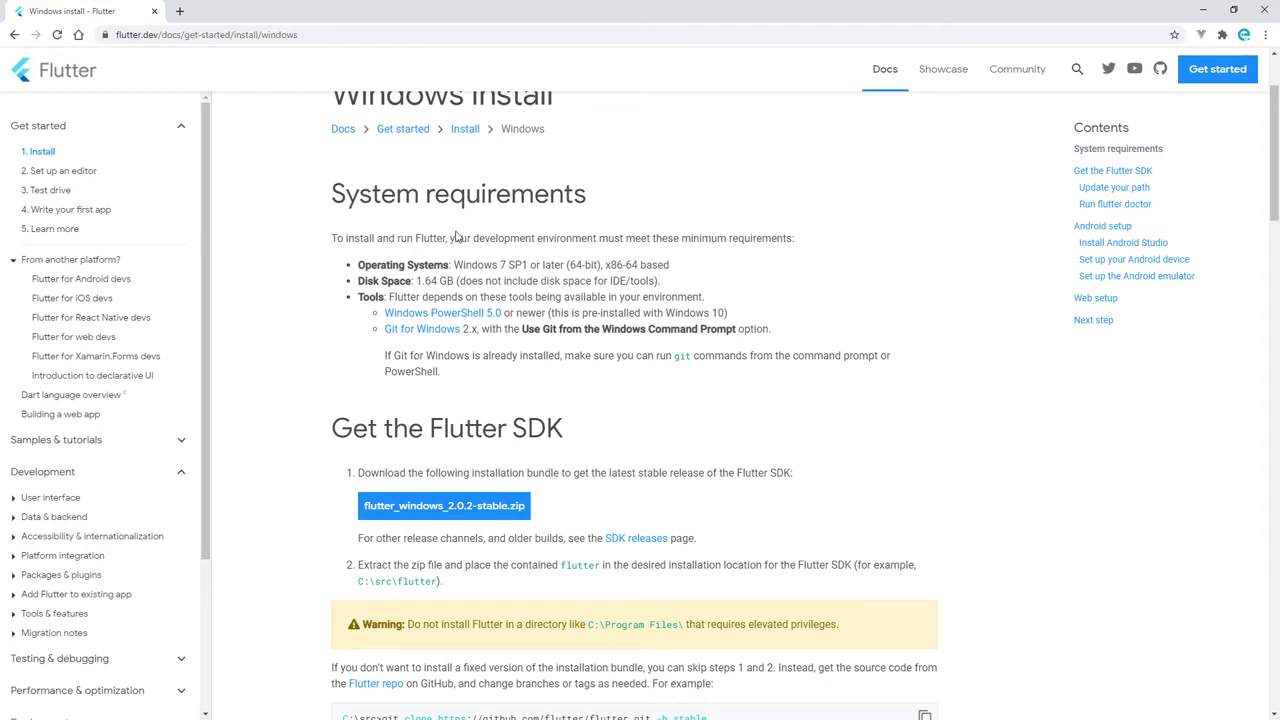
left_click_drag(331, 194, 586, 194)
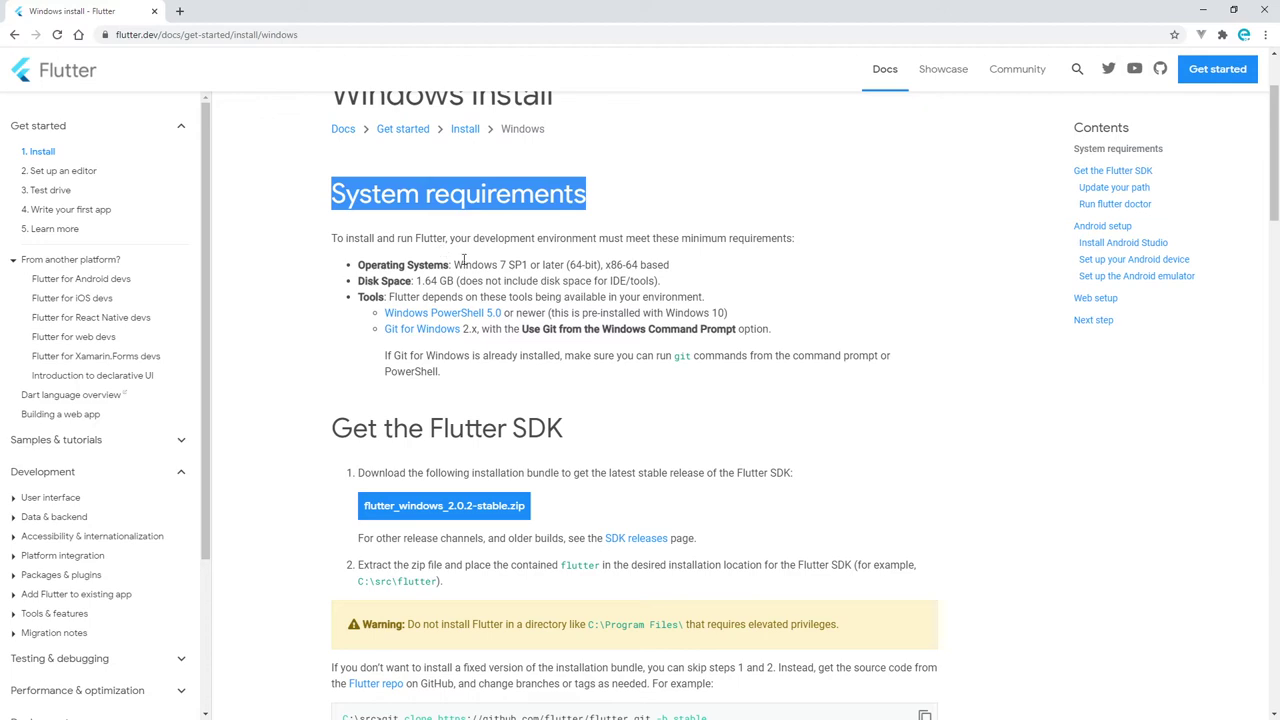
left_click_drag(455, 264, 679, 264)
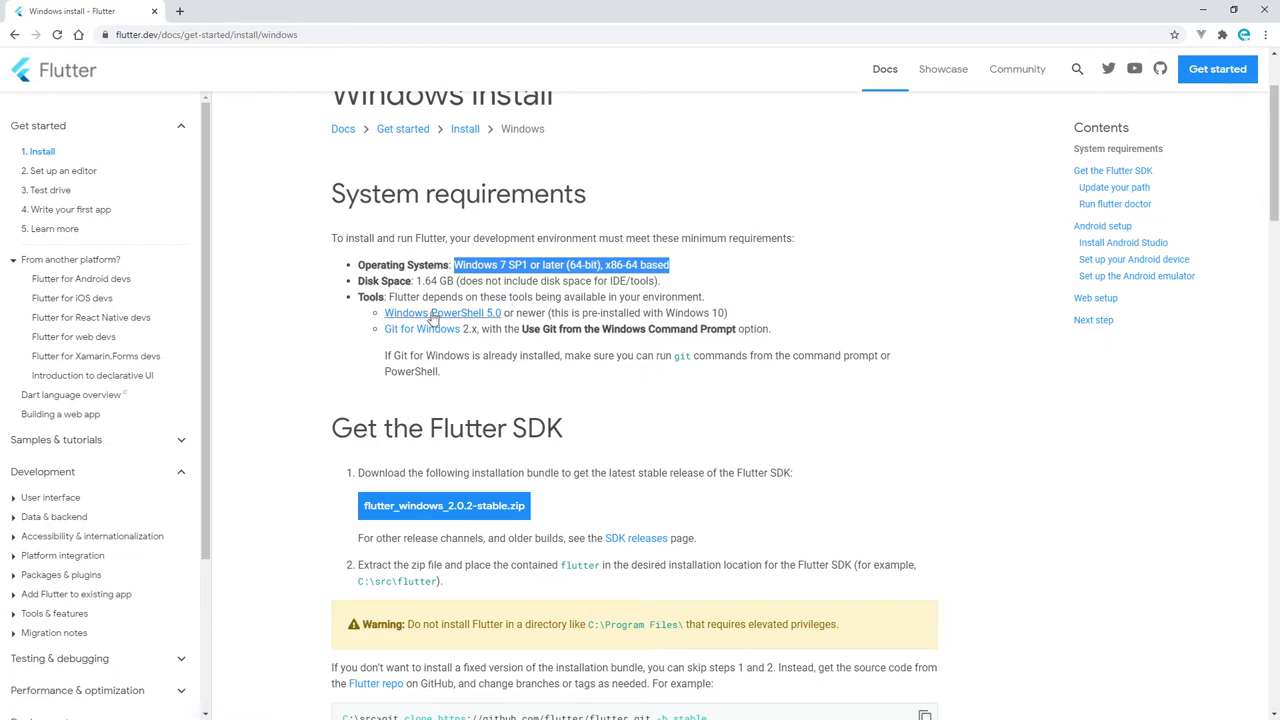
Open the Windows PowerShell 5.0 link in a new tab, skim it, and return to the Flutter tab.
left_click(432, 316)
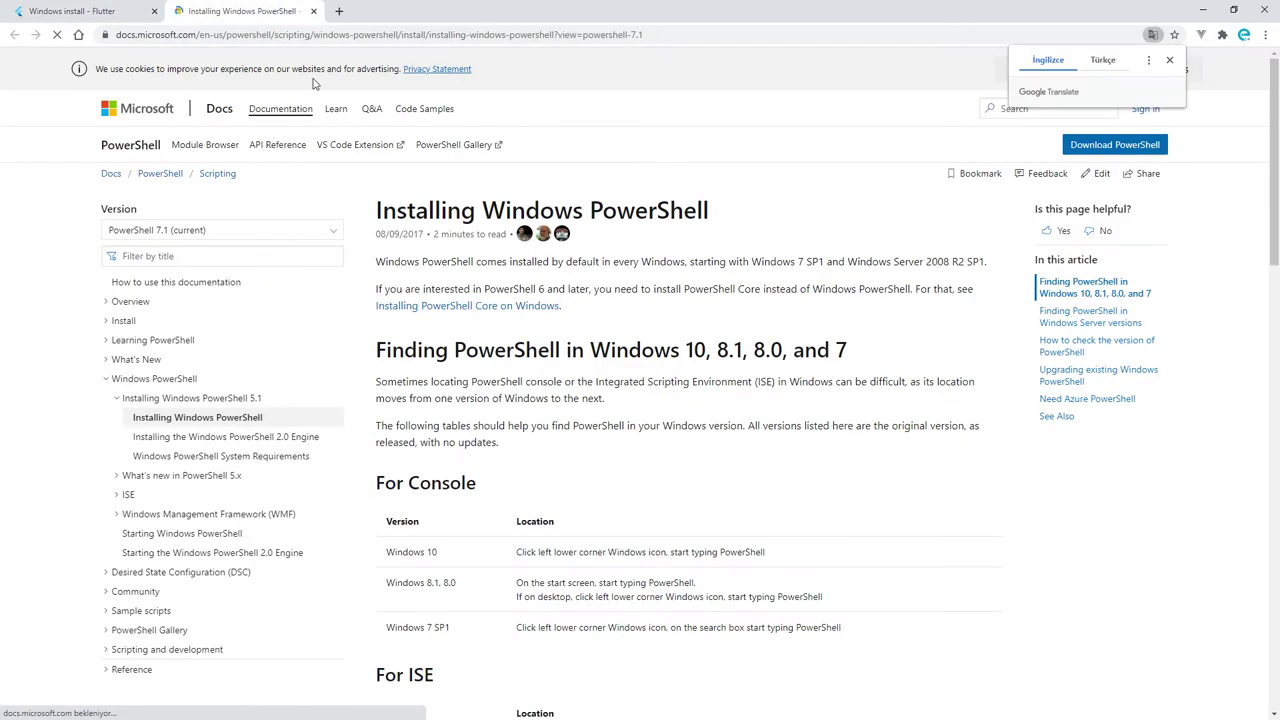
scroll(400, 200, "down", 3)
scroll(450, 240, "down", 8)
scroll(498, 270, "down", 4)
scroll(498, 270, "up", 3)
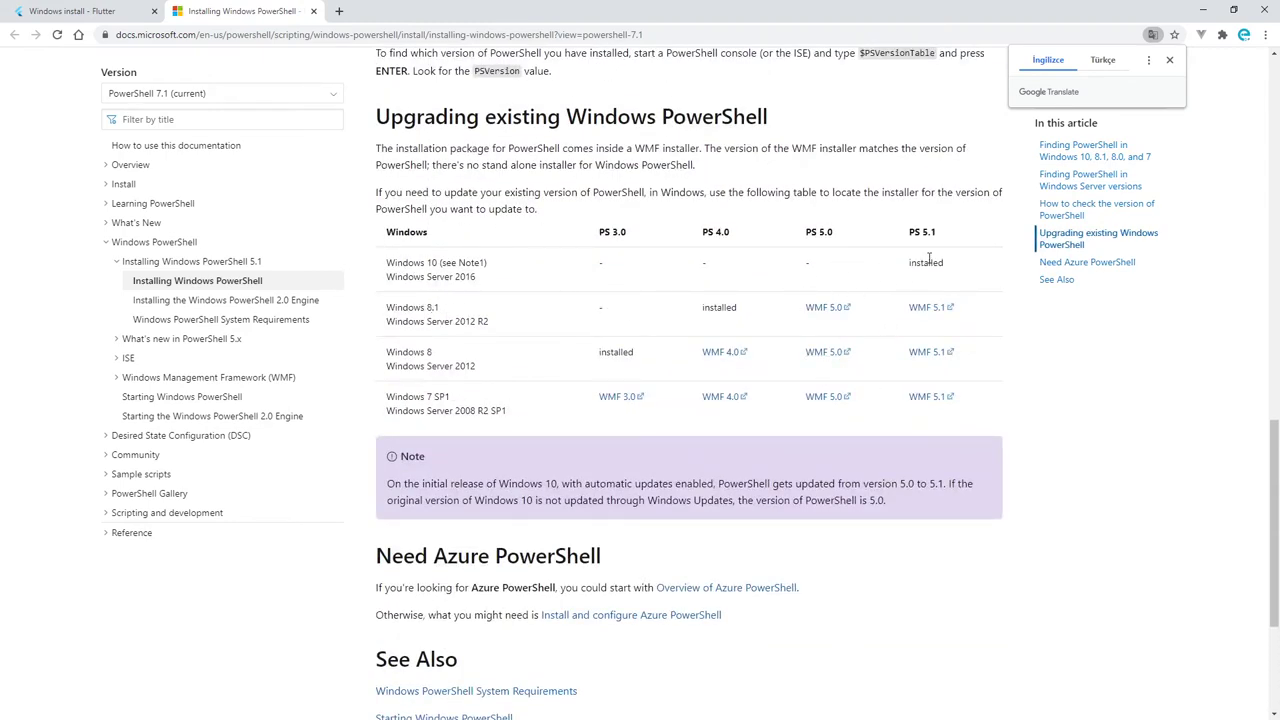
scroll(926, 457, "up", 4)
scroll(449, 249, "up", 3)
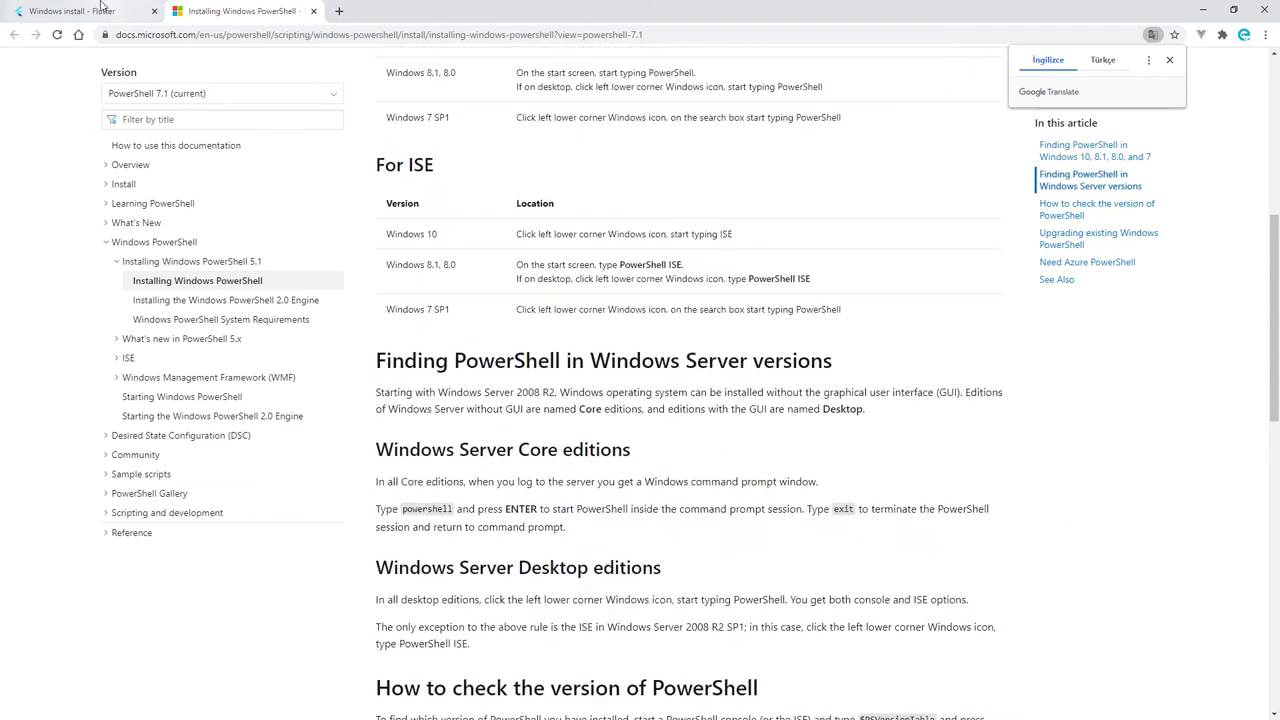
left_click(72, 11)
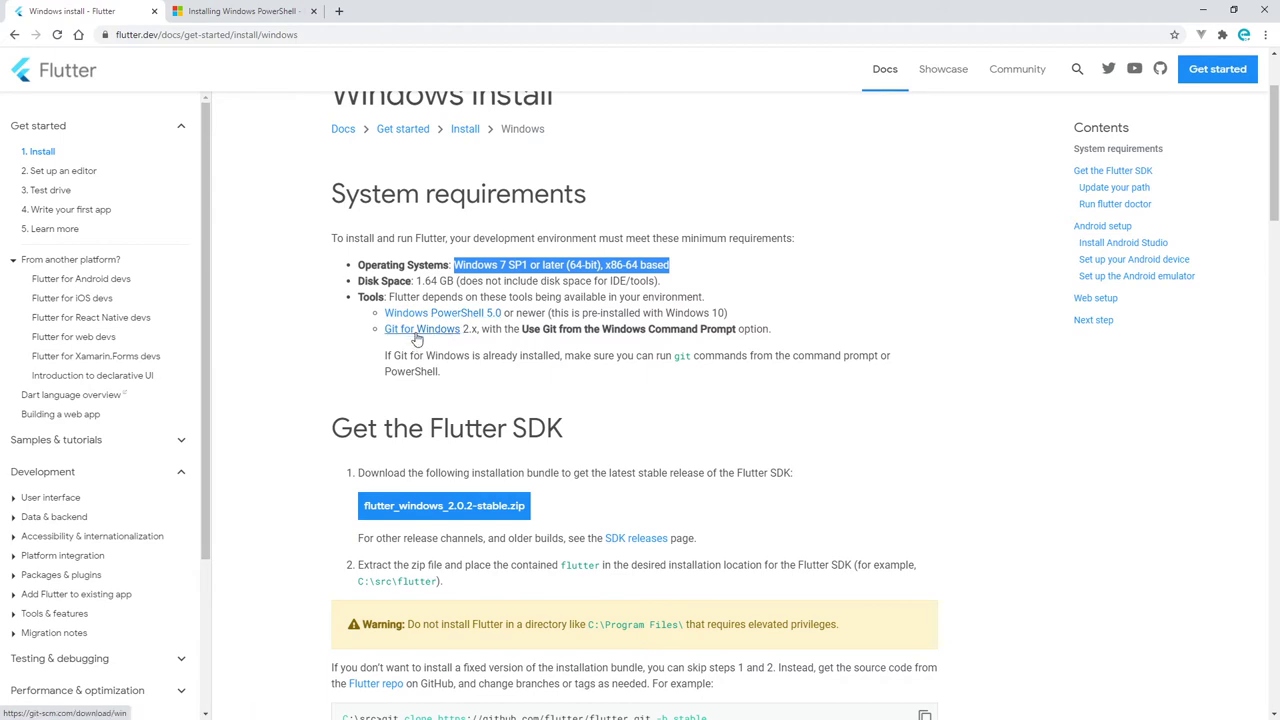
Download the 64-bit Git for Windows 2.30.2 installer from git-scm.com, set to open when finished.
left_click(417, 340)
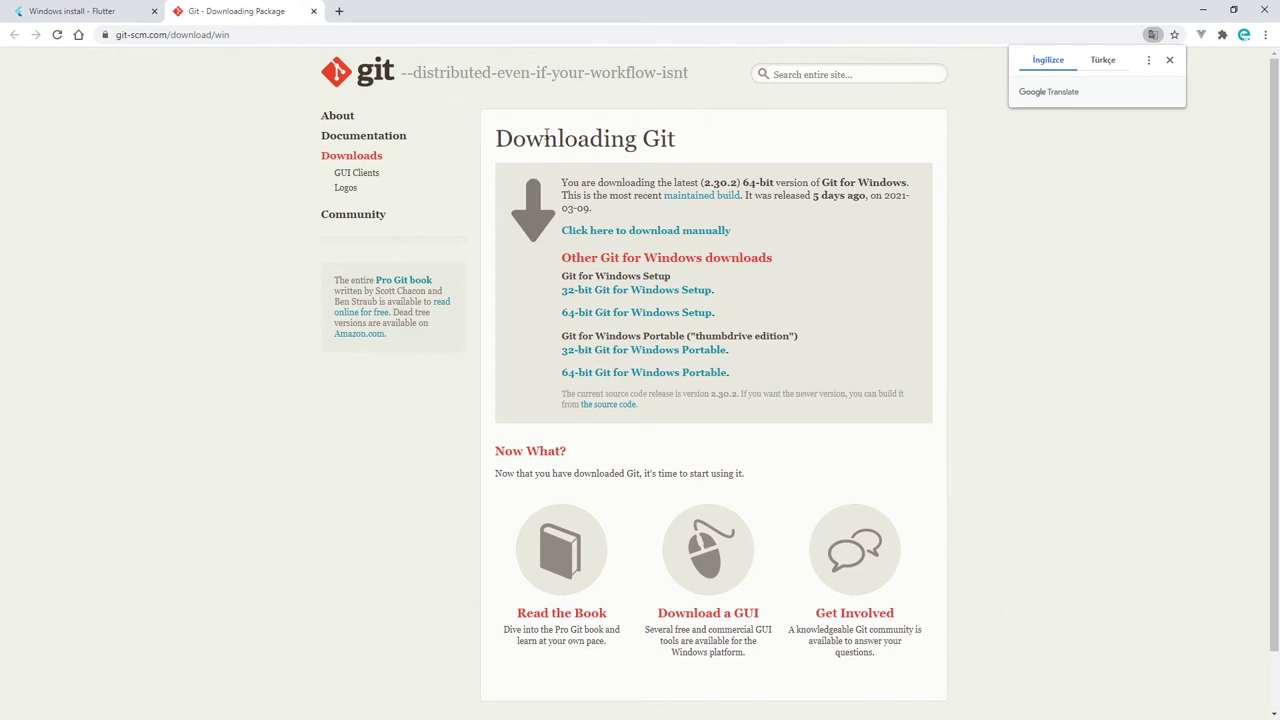
left_click(537, 137)
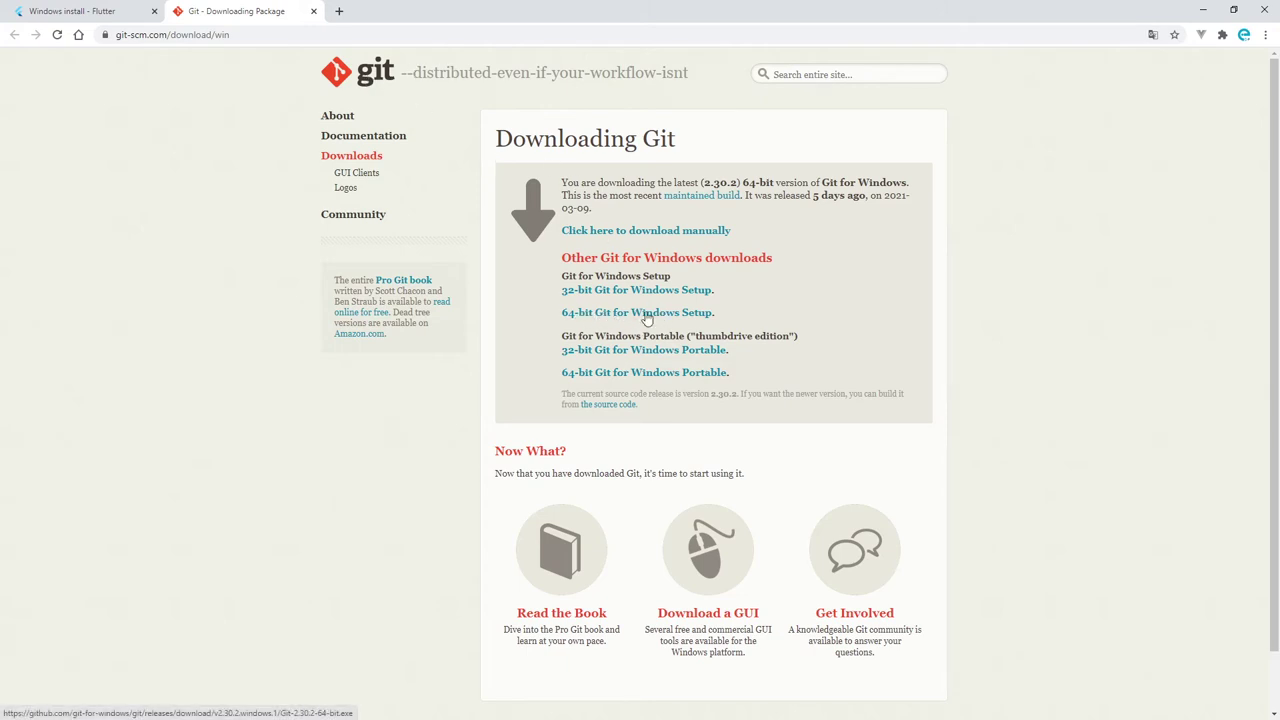
left_click(607, 318)
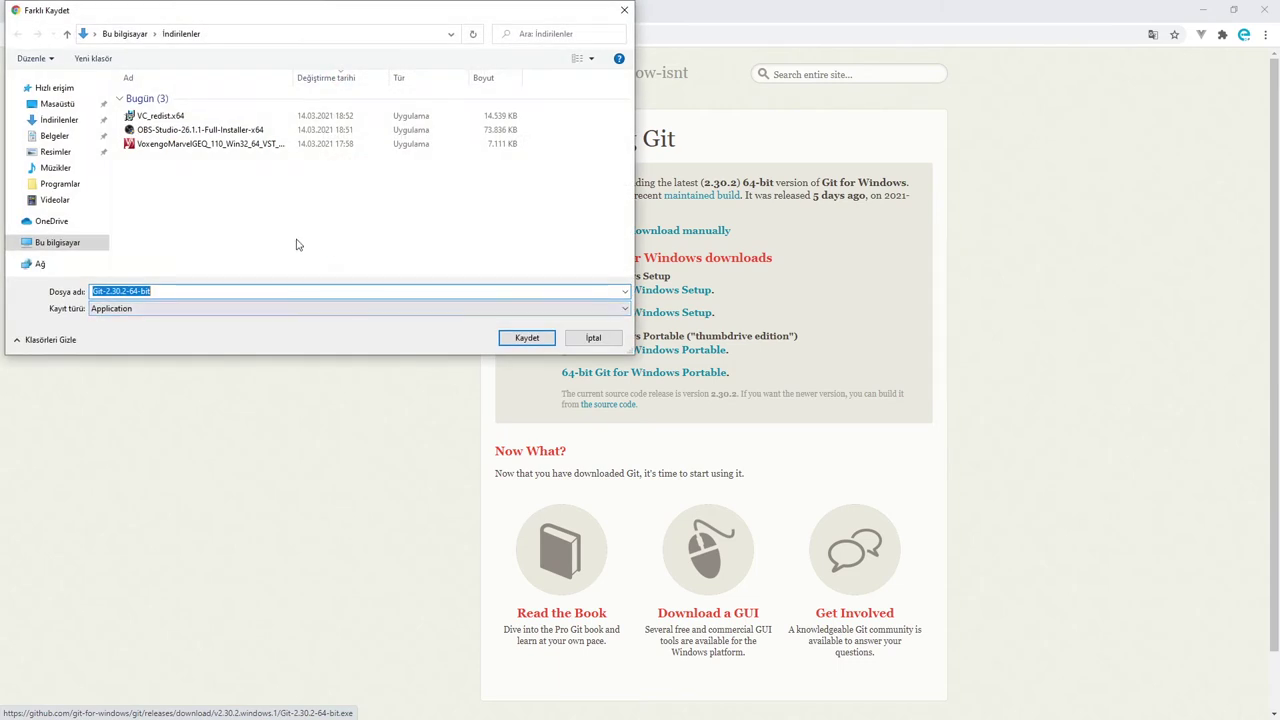
left_click(522, 338)
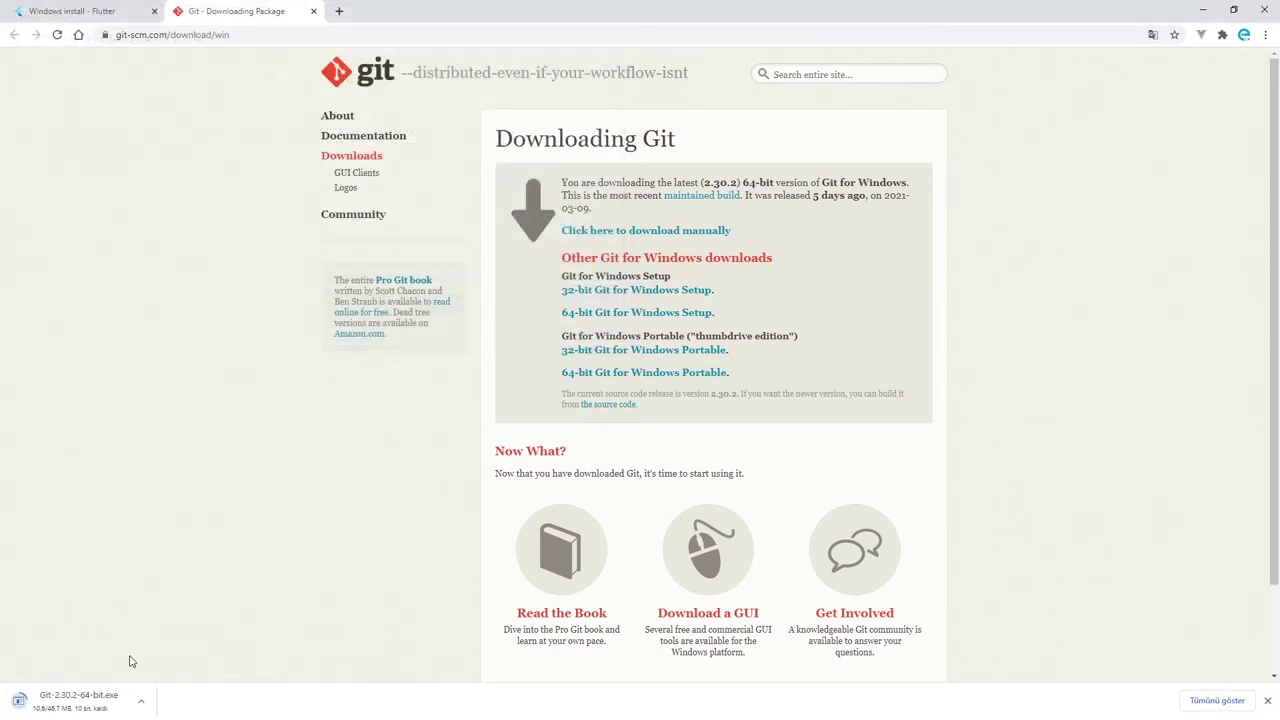
left_click(85, 707)
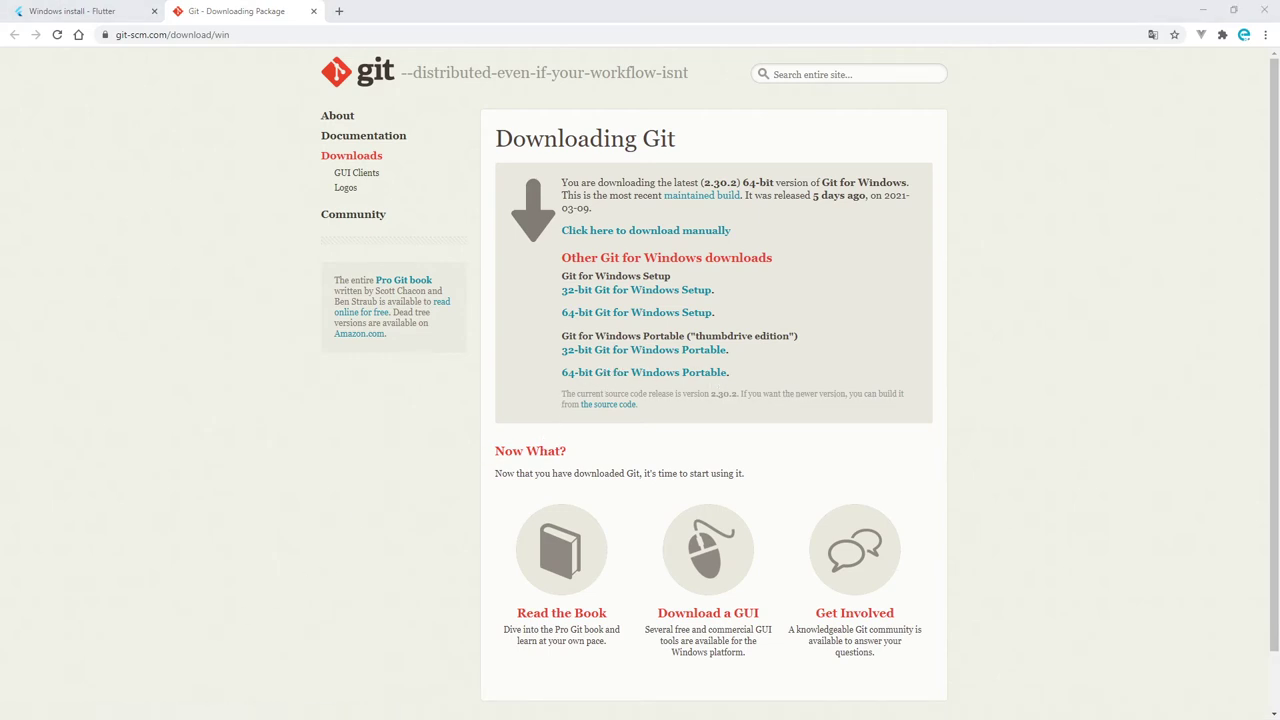
Accept the Git license, default folder, components and Start Menu folder, picking Notepad++ as editor.
left_click(728, 435)
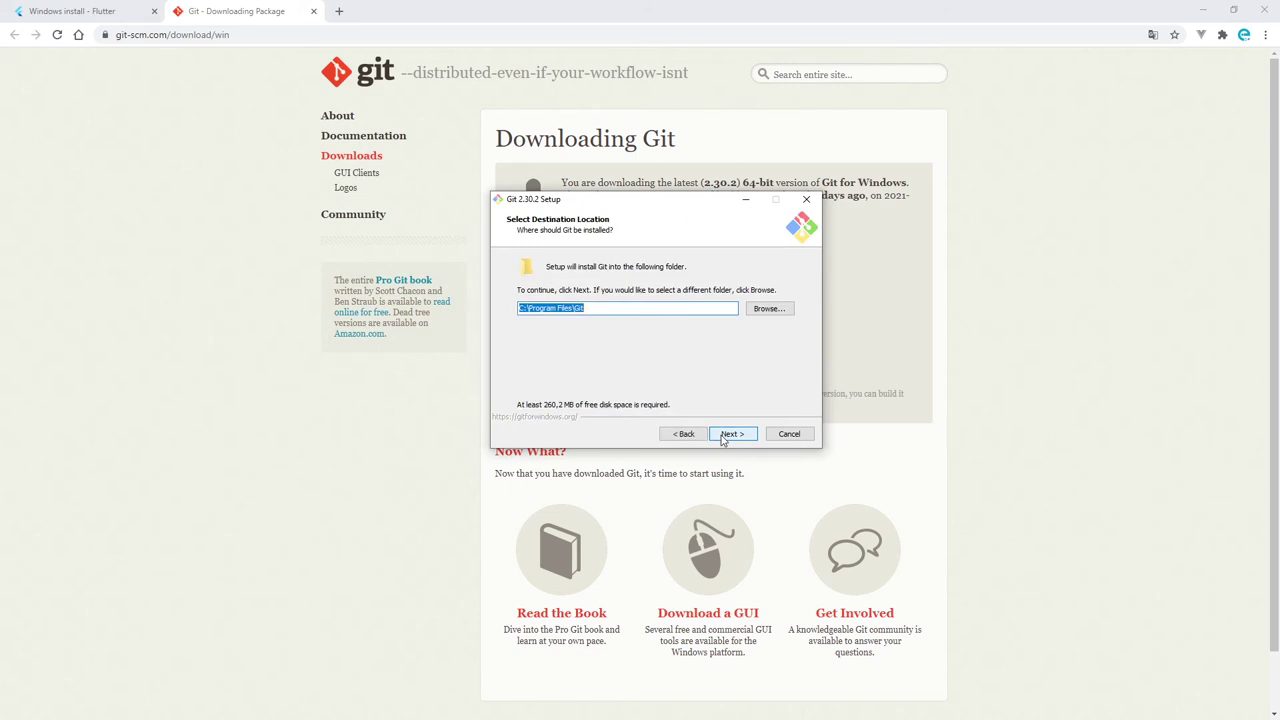
left_click(731, 436)
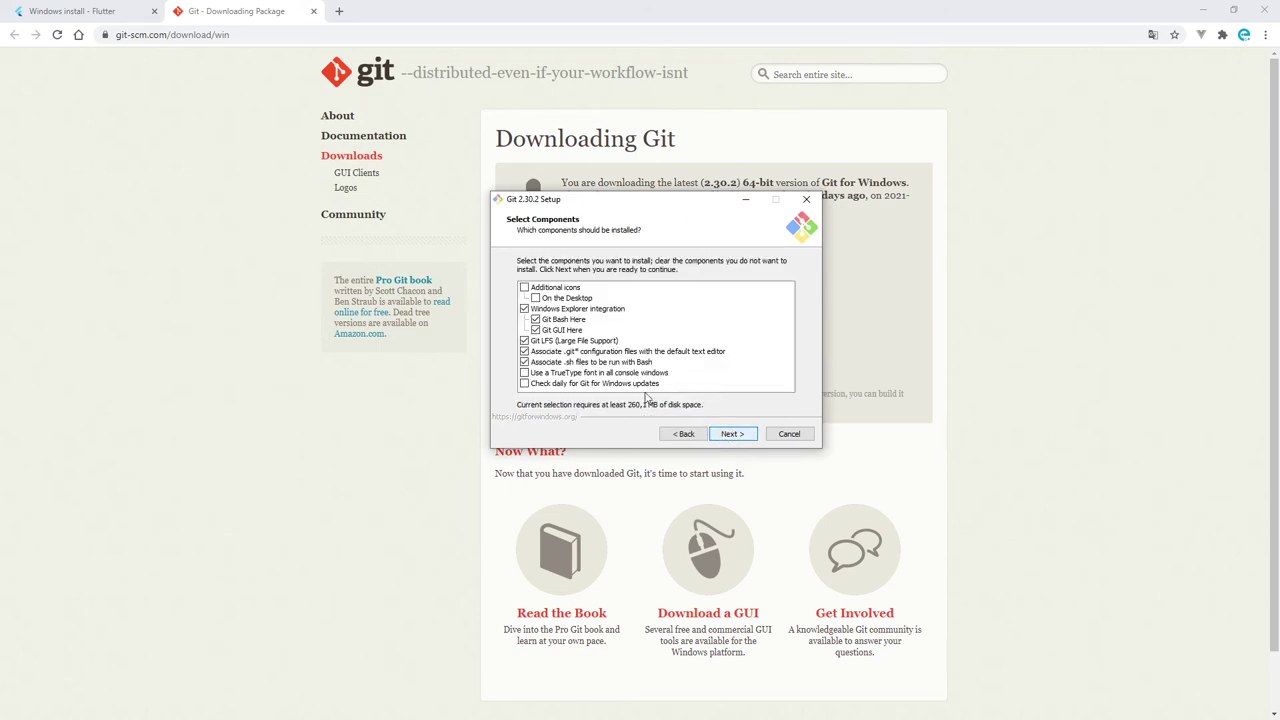
left_click(729, 436)
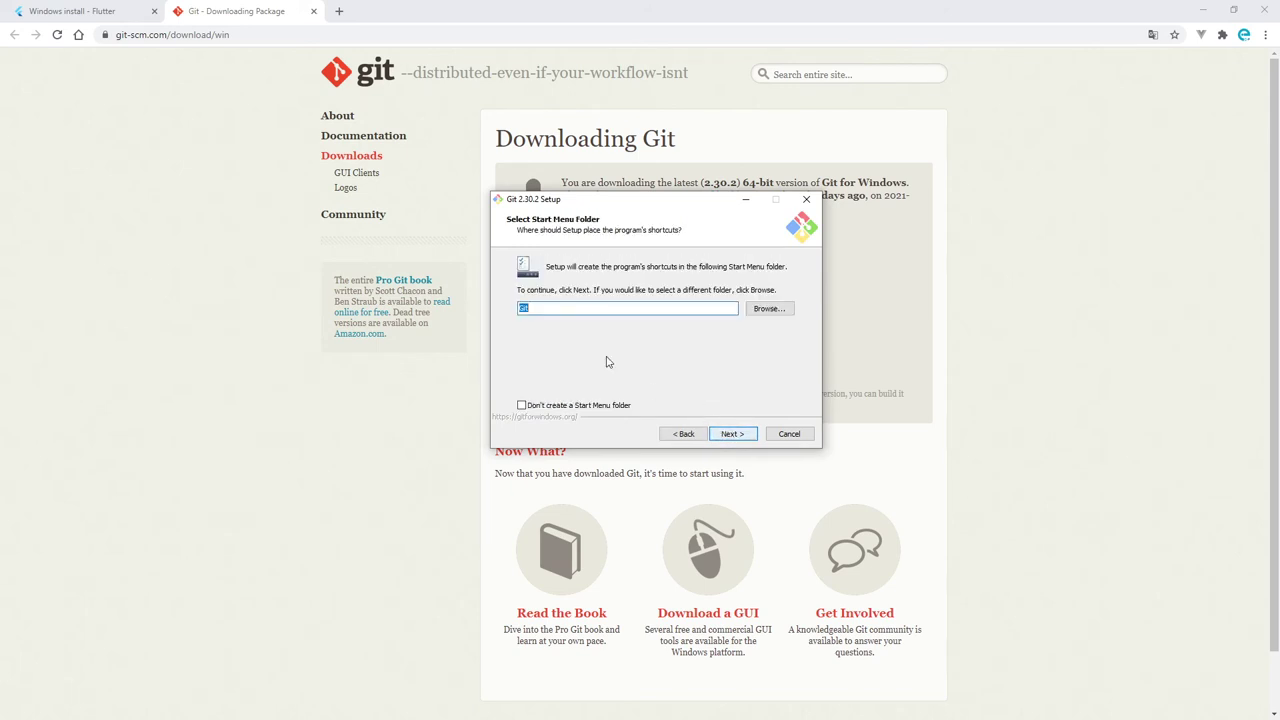
left_click(730, 436)
left_click(640, 270)
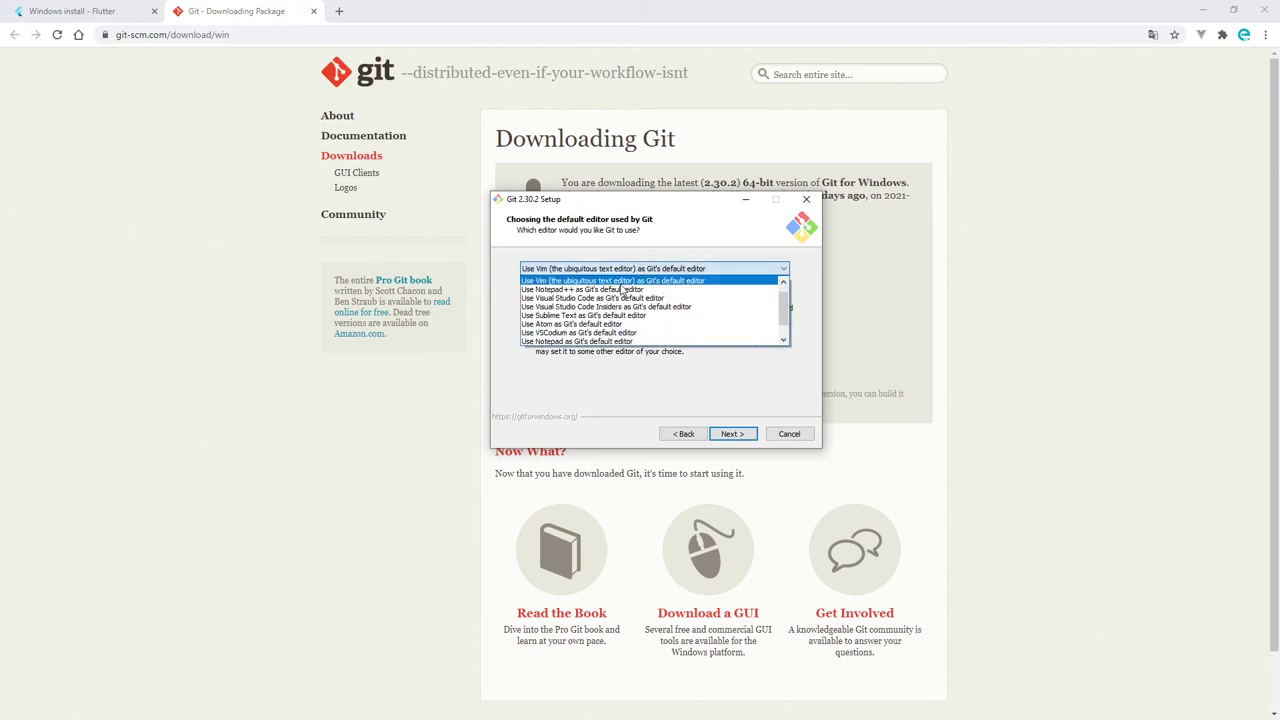
left_click(591, 290)
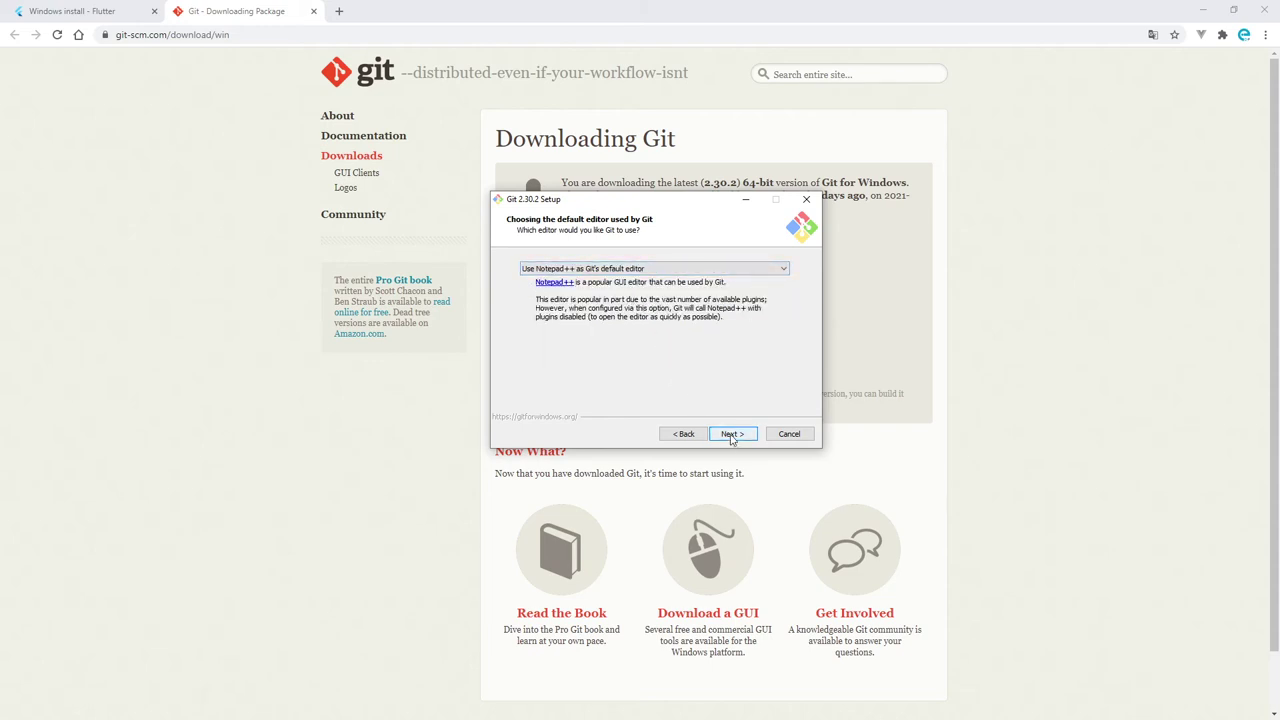
left_click(731, 436)
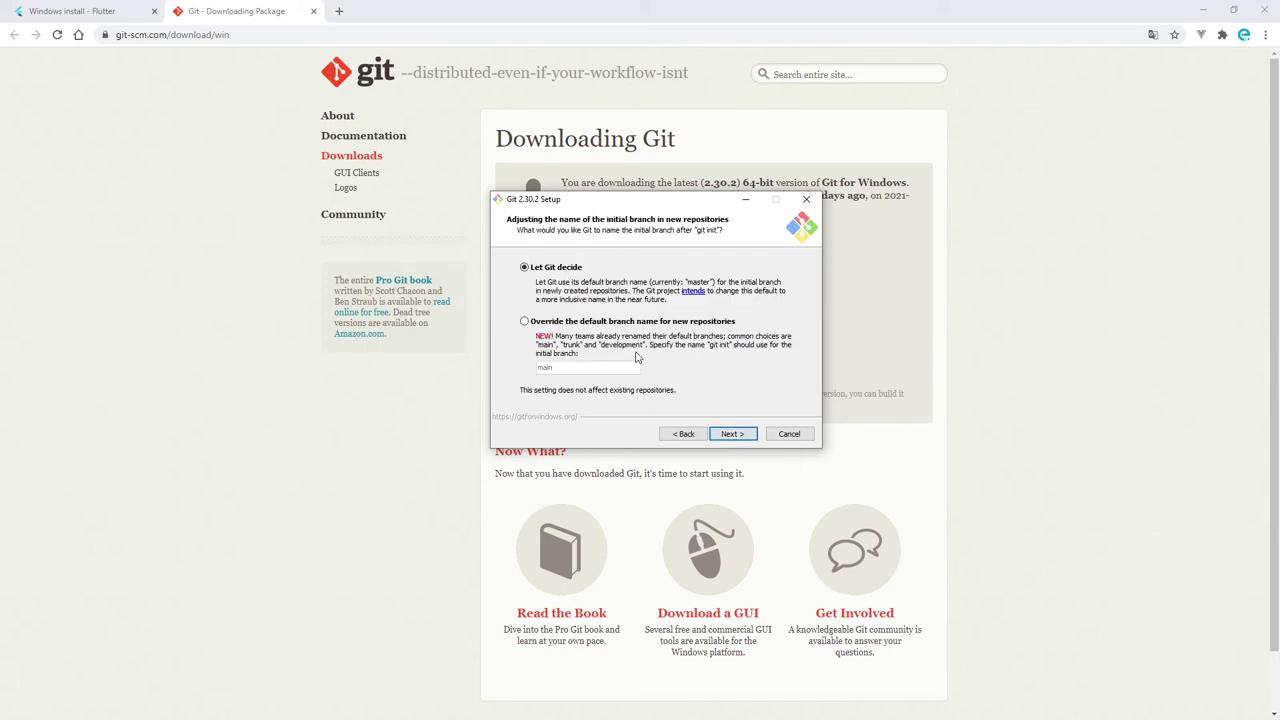
Keep the default branch name, PATH, HTTPS backend, line endings, terminal and git pull settings.
left_click(733, 437)
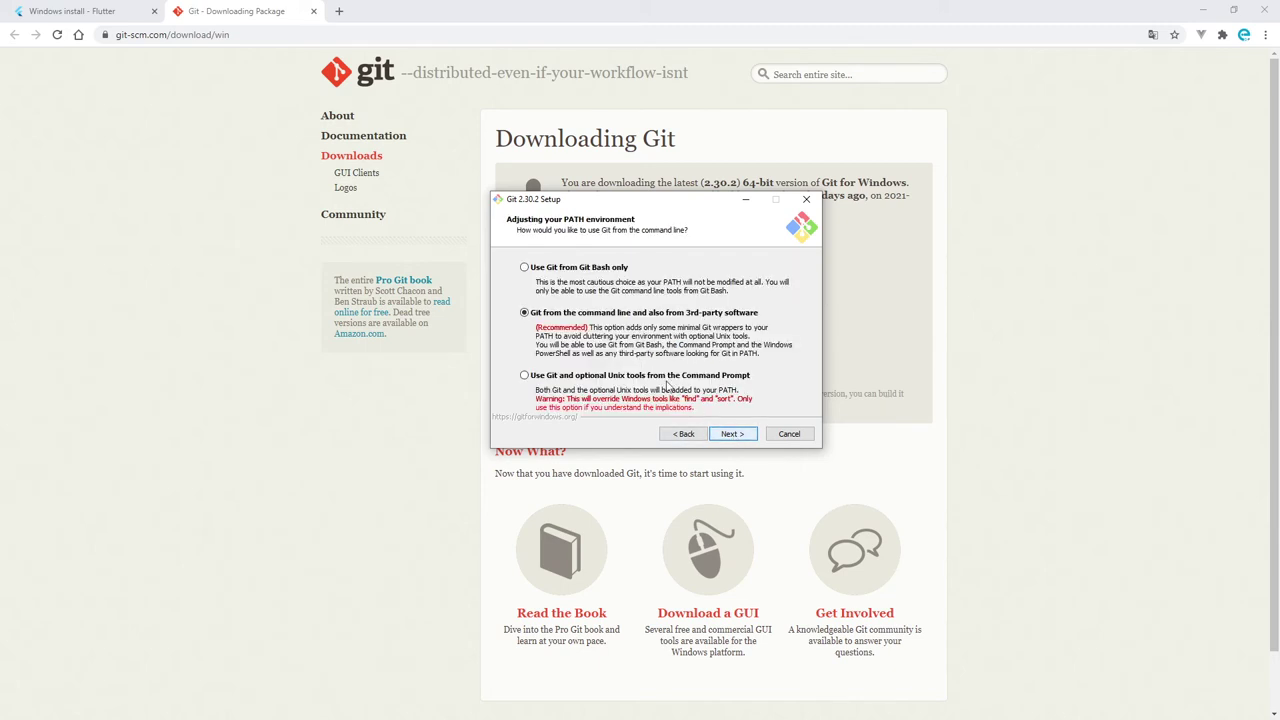
left_click(740, 437)
left_click(735, 438)
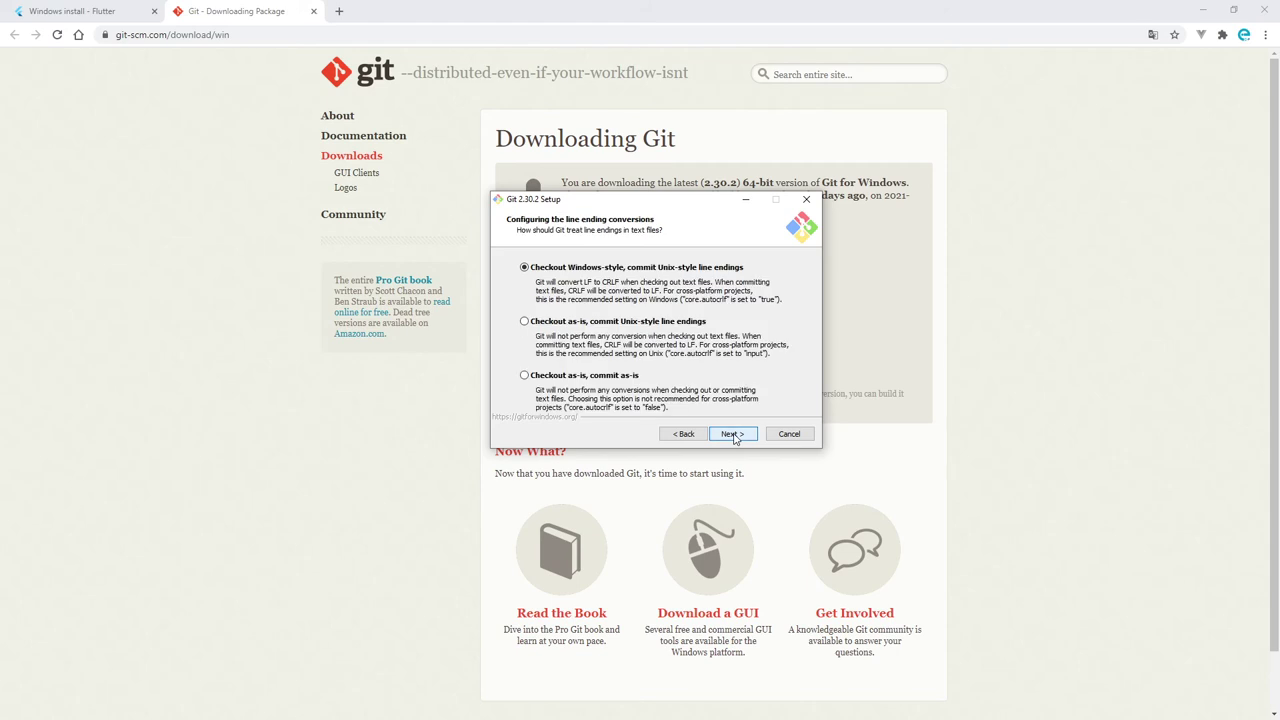
left_click(735, 436)
left_click(735, 436)
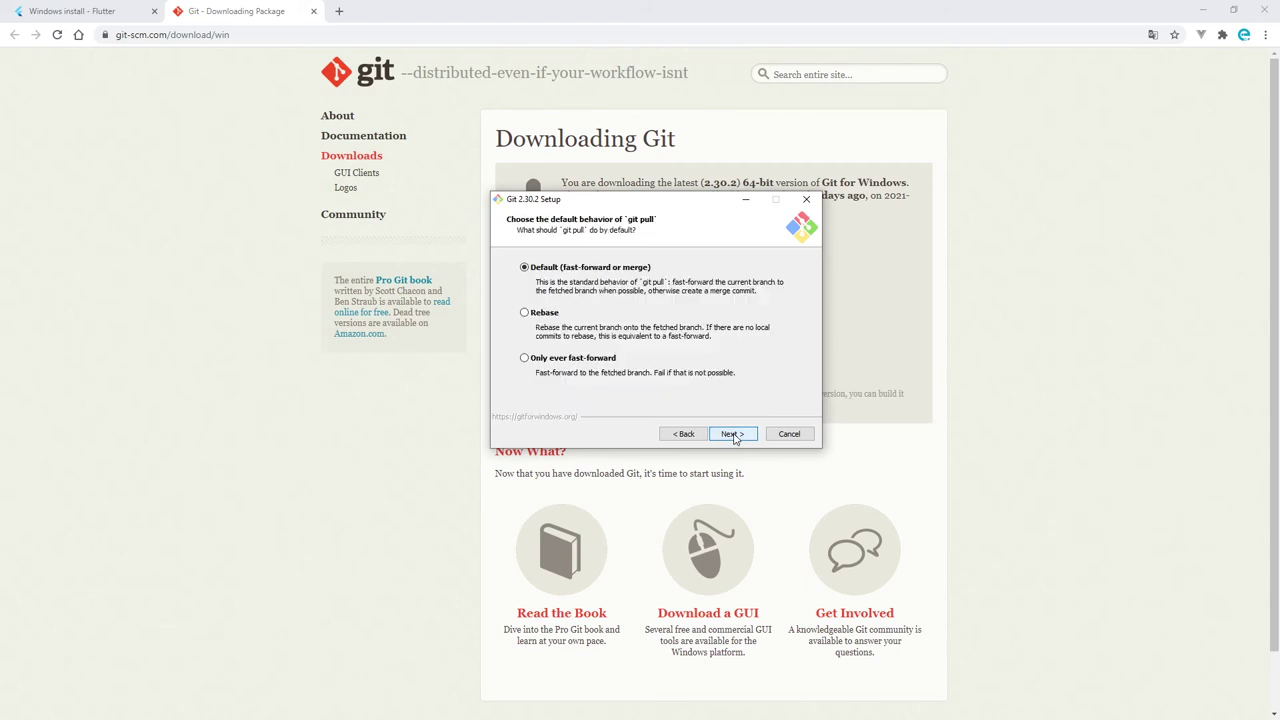
left_click(735, 436)
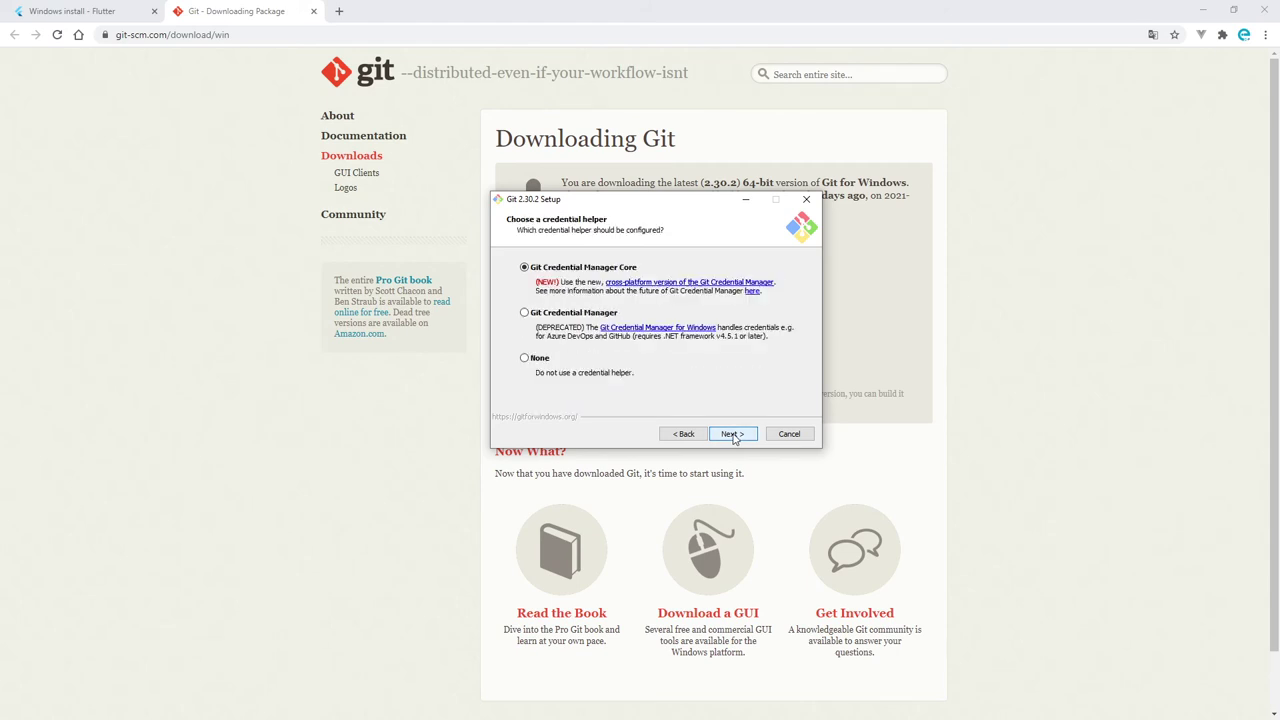
Set the credential helper to None, keep default extra options, and start the Git installation.
left_click(540, 359)
left_click(734, 437)
left_click(736, 437)
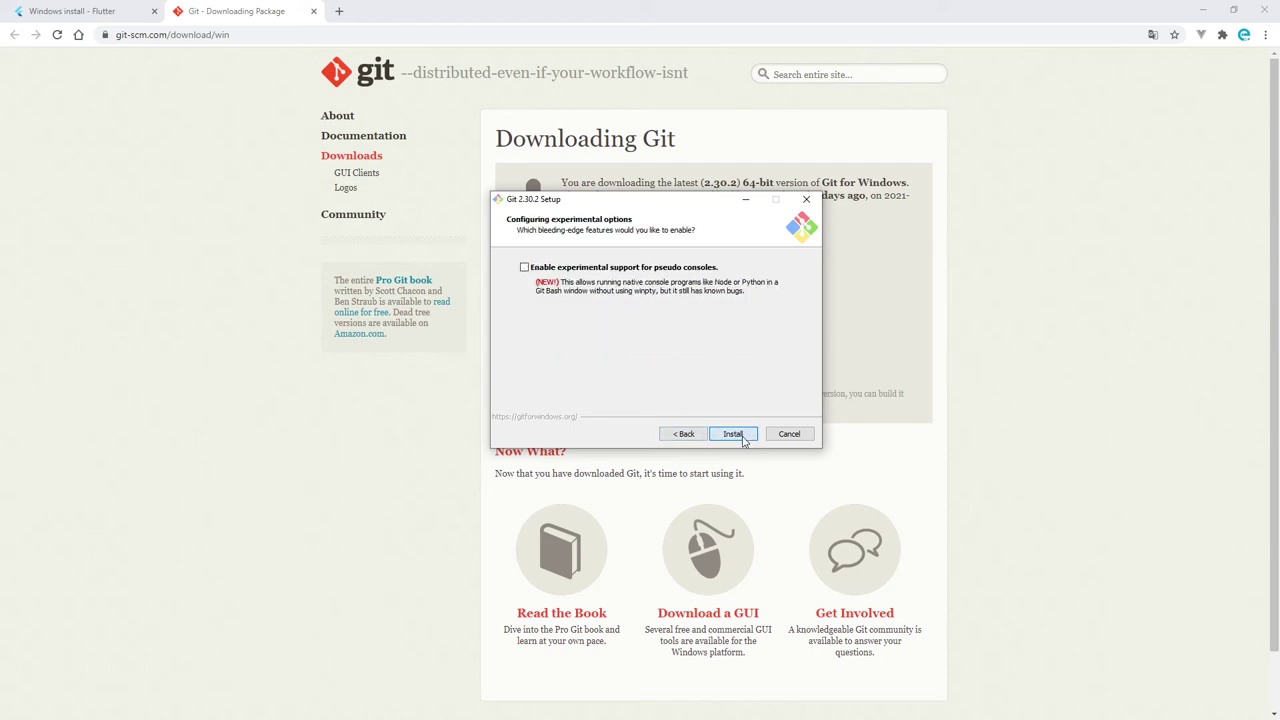
left_click(734, 436)
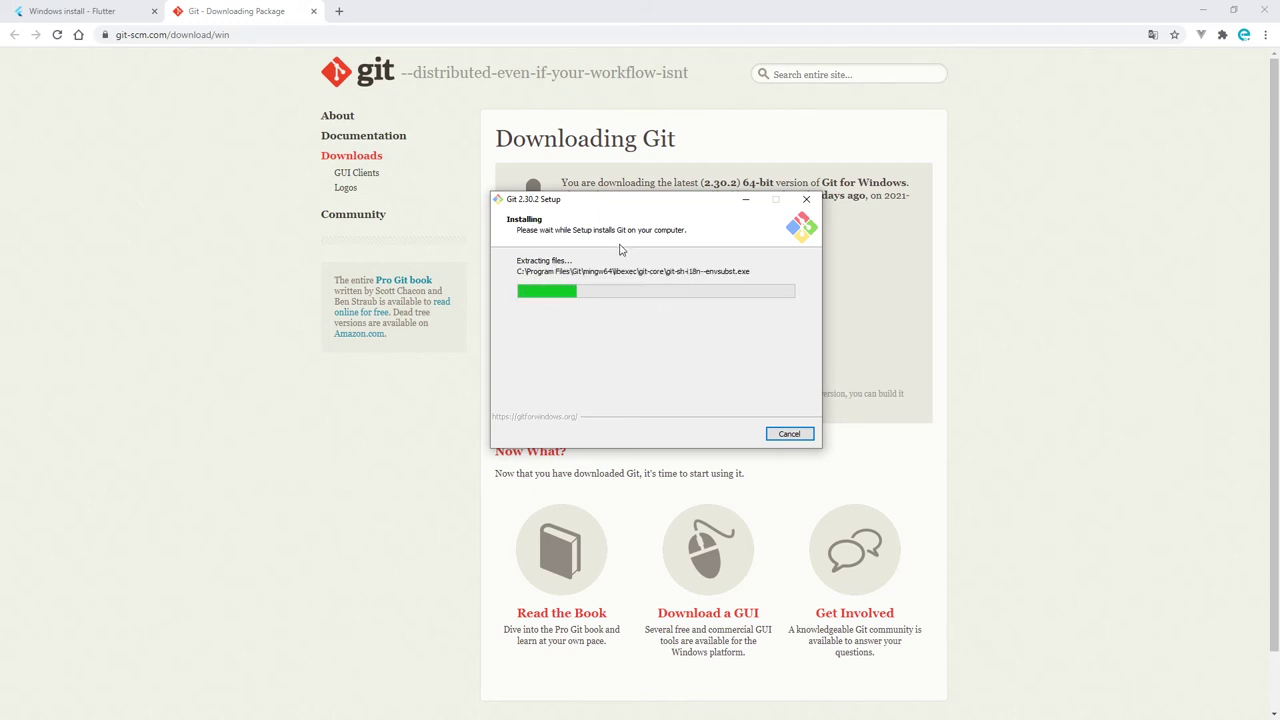
left_click_drag(623, 206, 1025, 214)
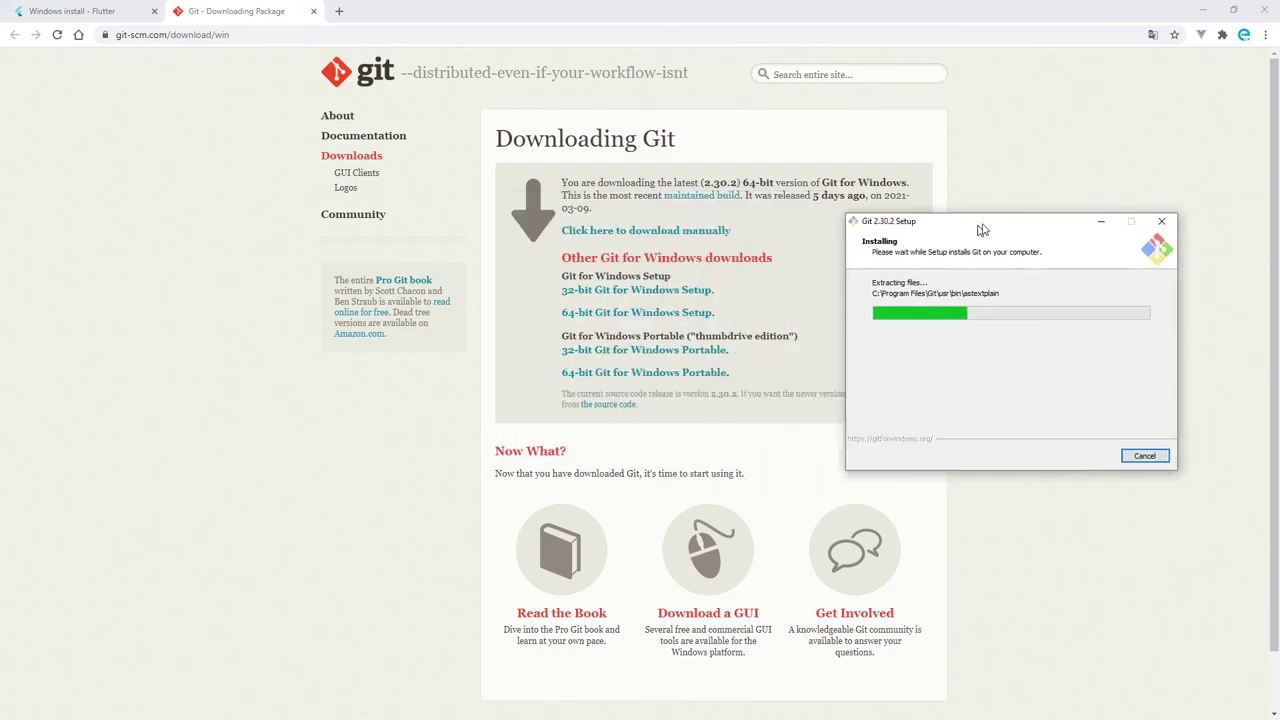
Download flutter_windows_2.0.2-stable.zip from the Flutter Windows install page, saving it with Kaydet.
left_click(140, 11)
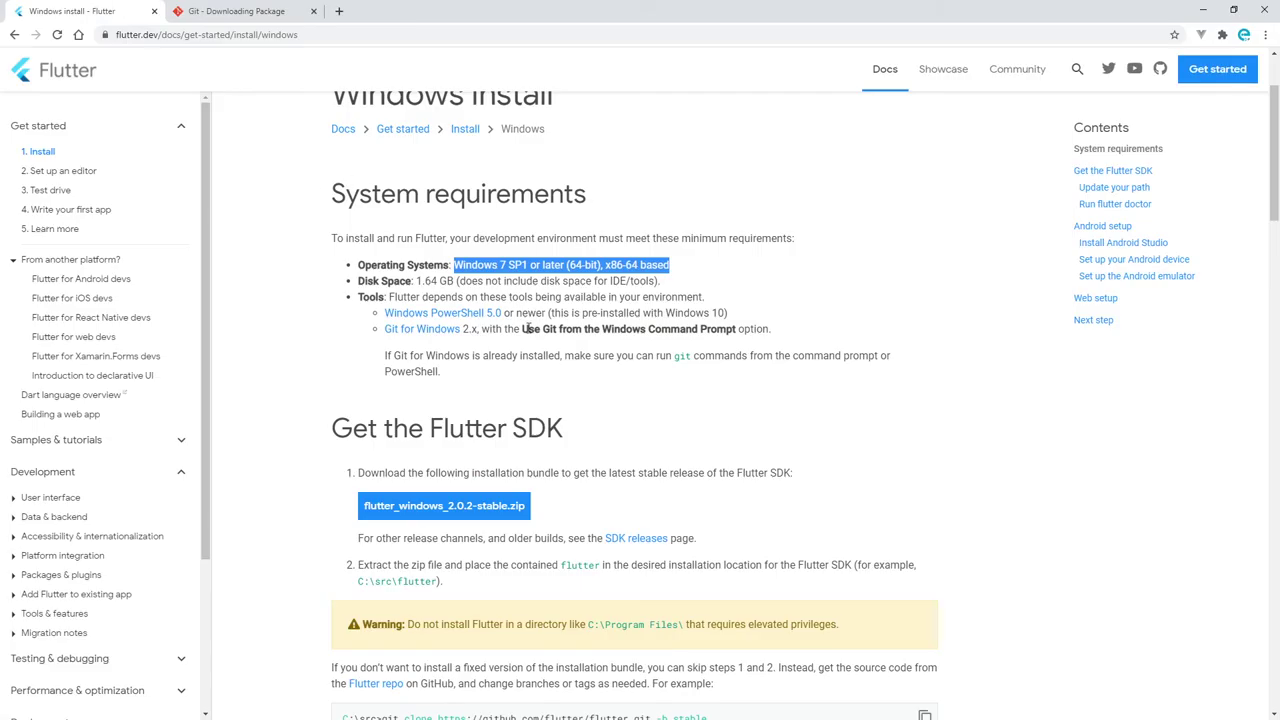
scroll(477, 360, "down", 1)
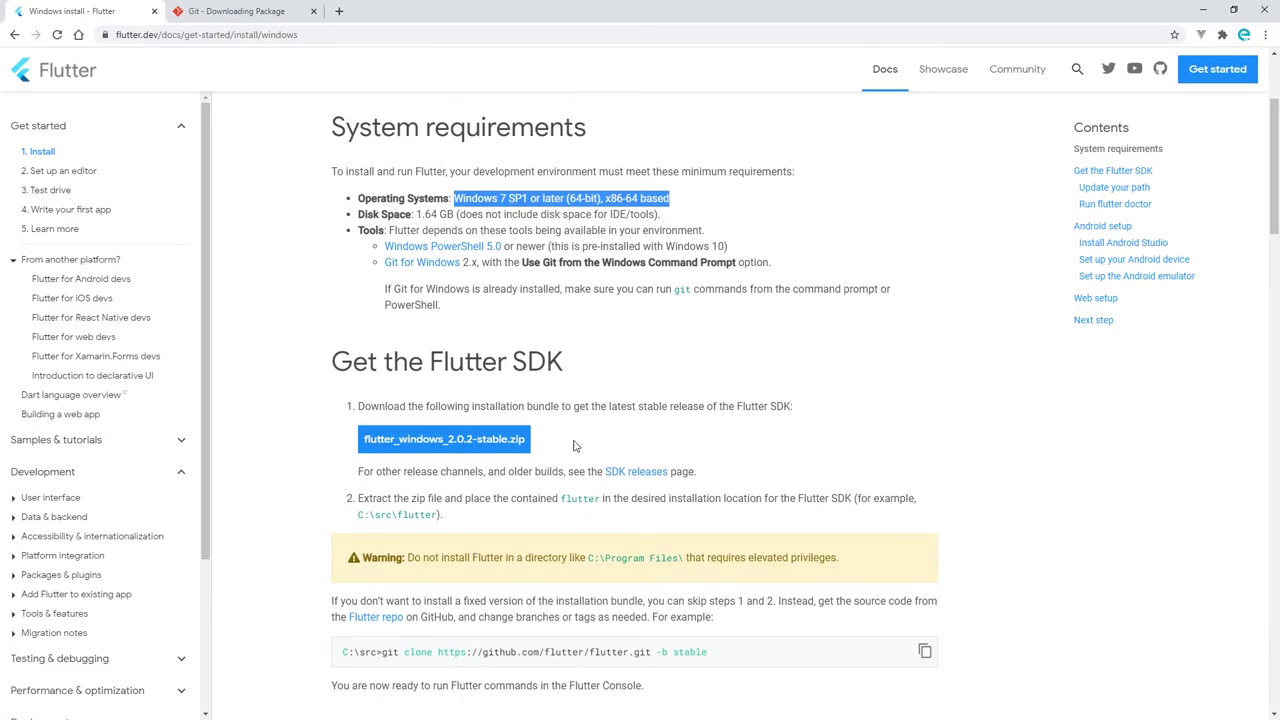
left_click(447, 446)
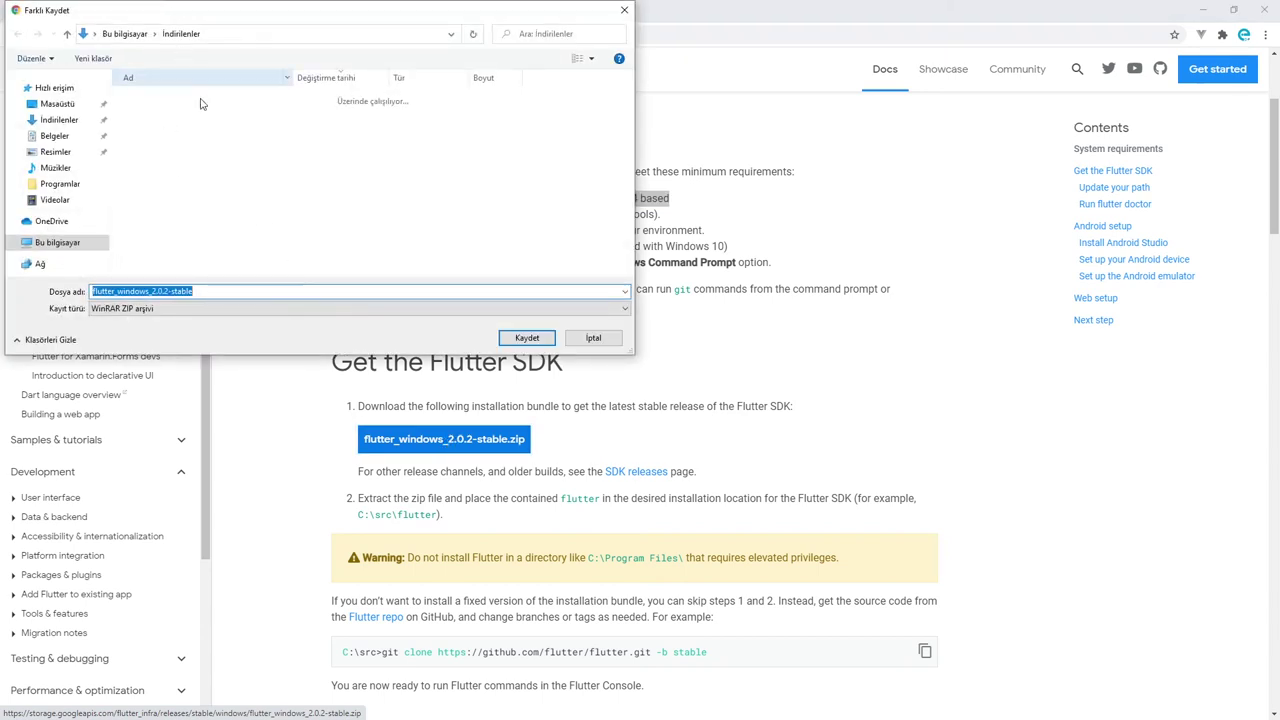
left_click(520, 342)
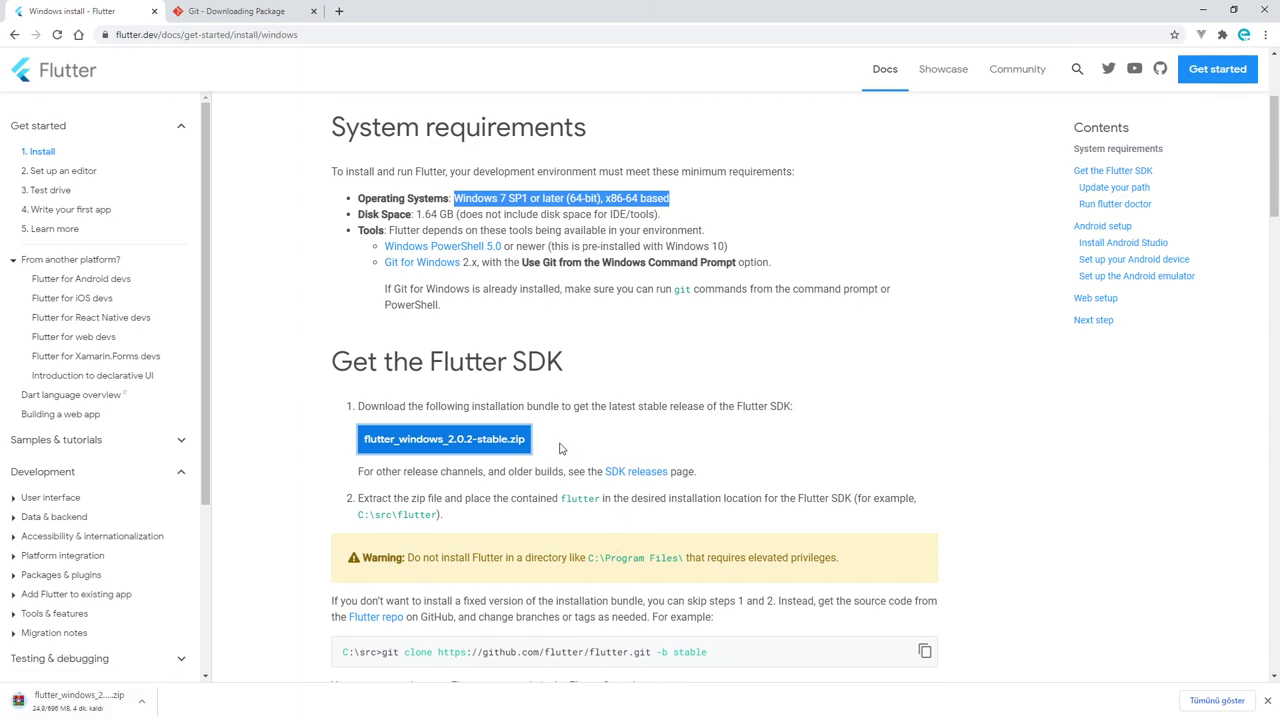
Finish Git setup with Launch Git Bash checked and View Release Notes unchecked.
scroll(450, 516, "down", 4)
scroll(480, 515, "up", 2)
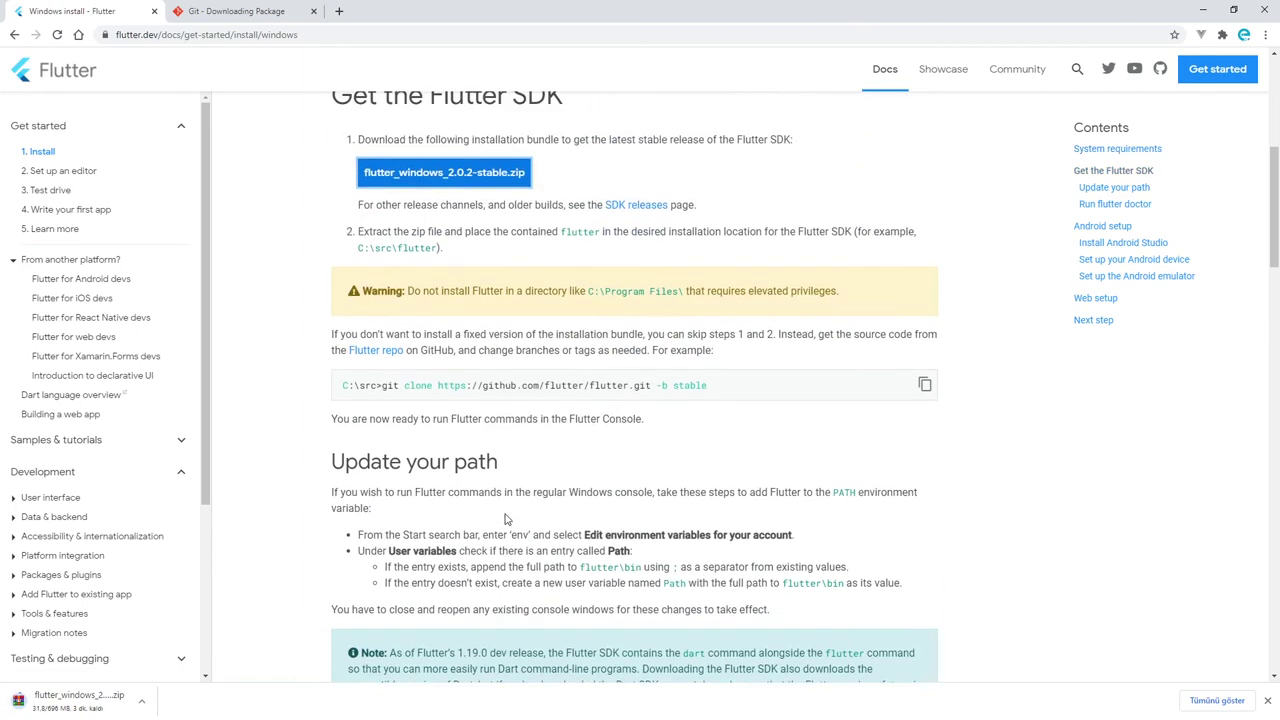
scroll(501, 514, "up", 1)
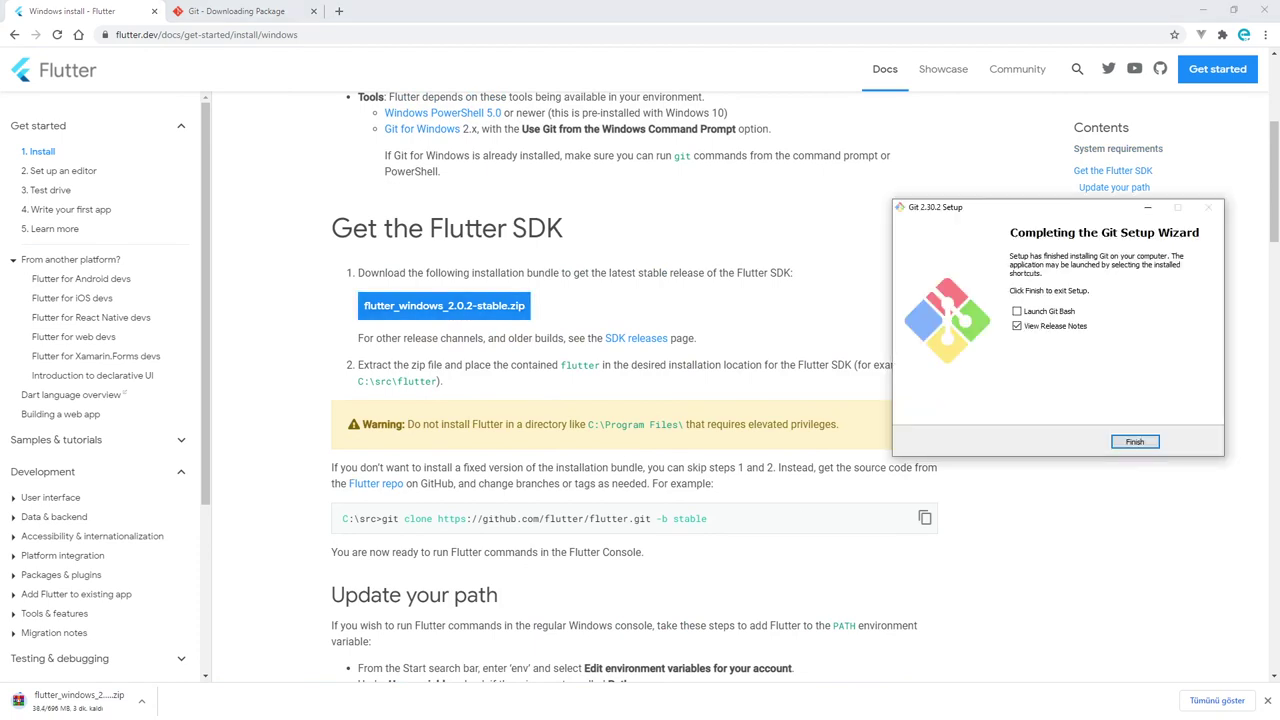
left_click_drag(1060, 210, 686, 216)
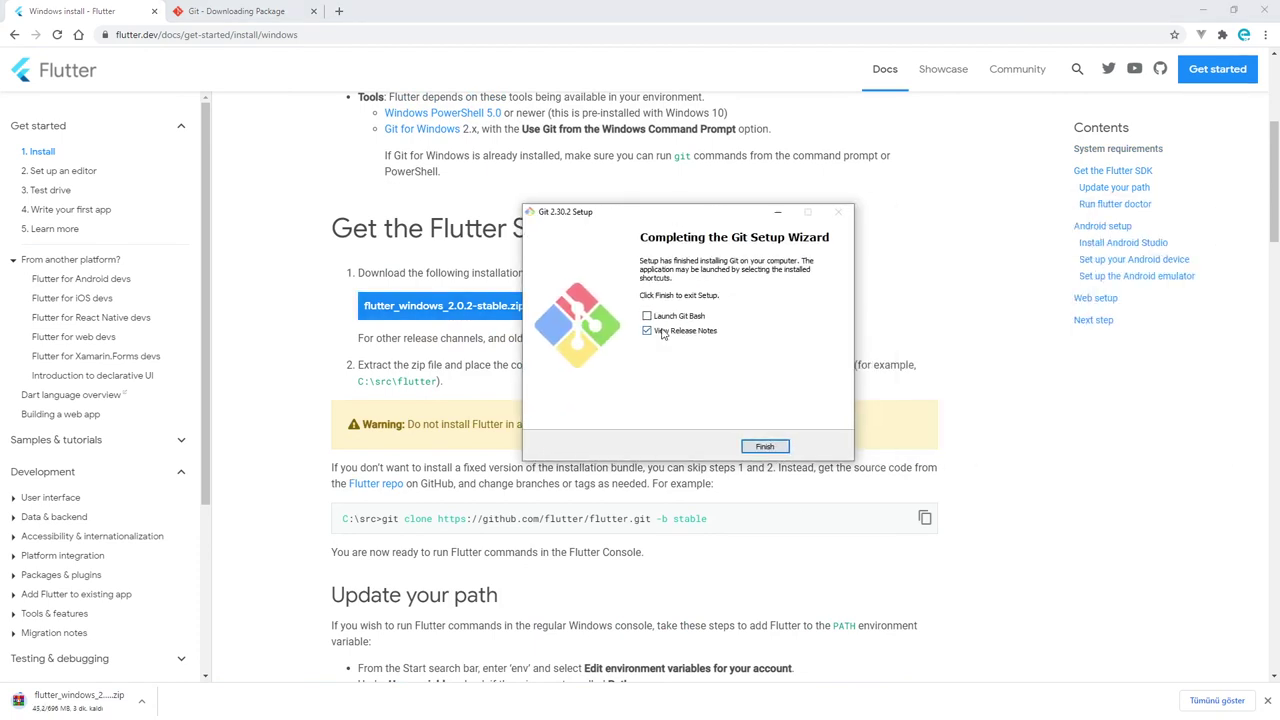
left_click(664, 333)
left_click(662, 318)
left_click(764, 447)
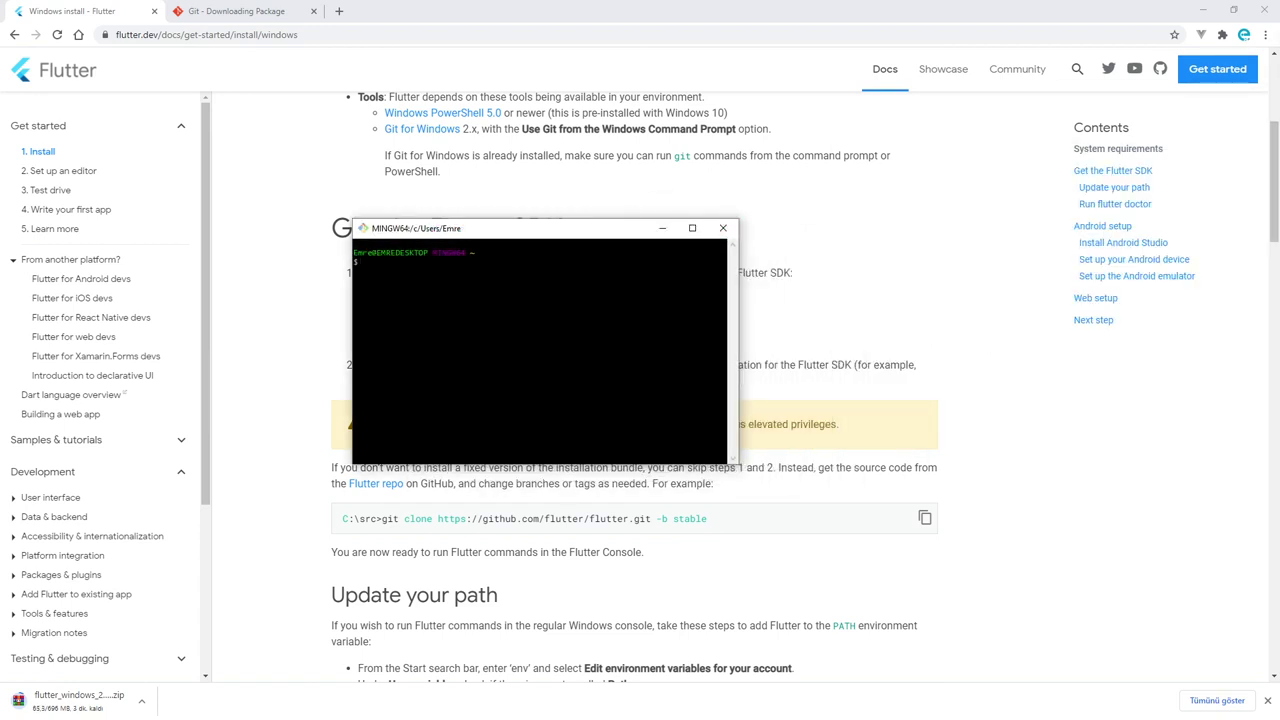
Run git in Git Bash, review its list of common commands, then close the terminal.
type("git")
key("Return")
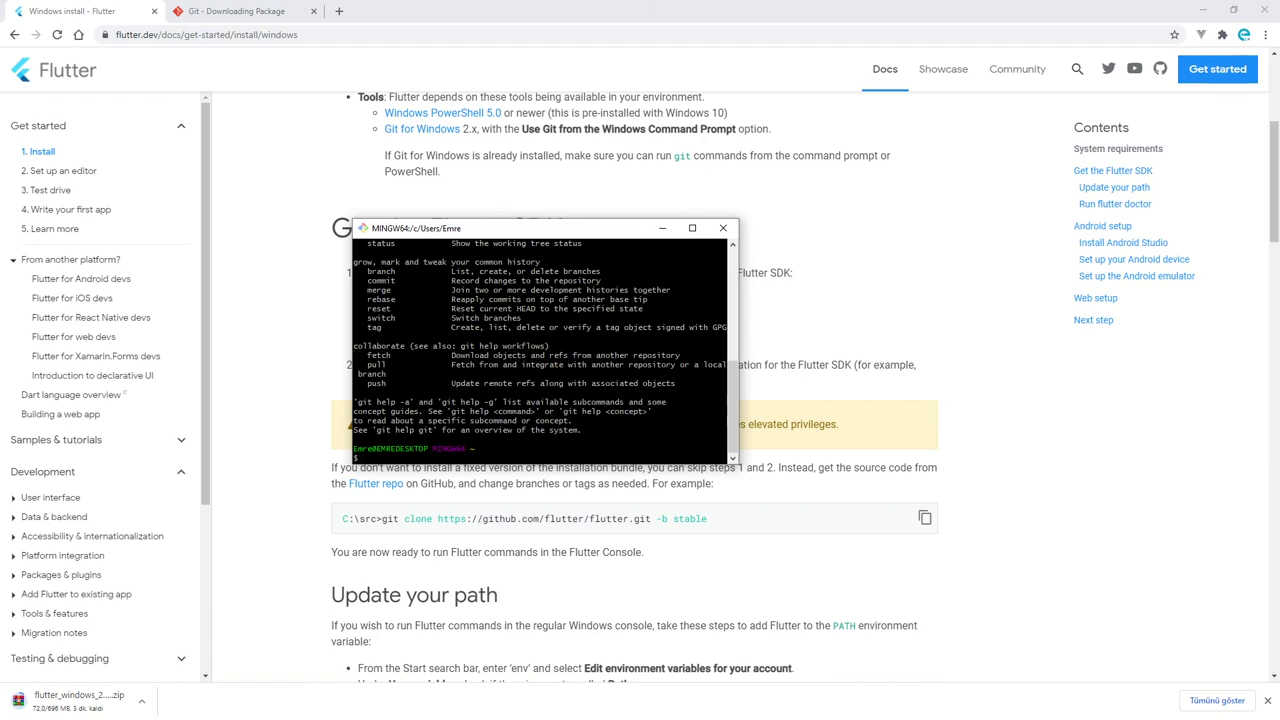
scroll(545, 350, "up", 2)
scroll(545, 350, "up", 2)
scroll(545, 350, "up", 2)
scroll(545, 350, "up", 2)
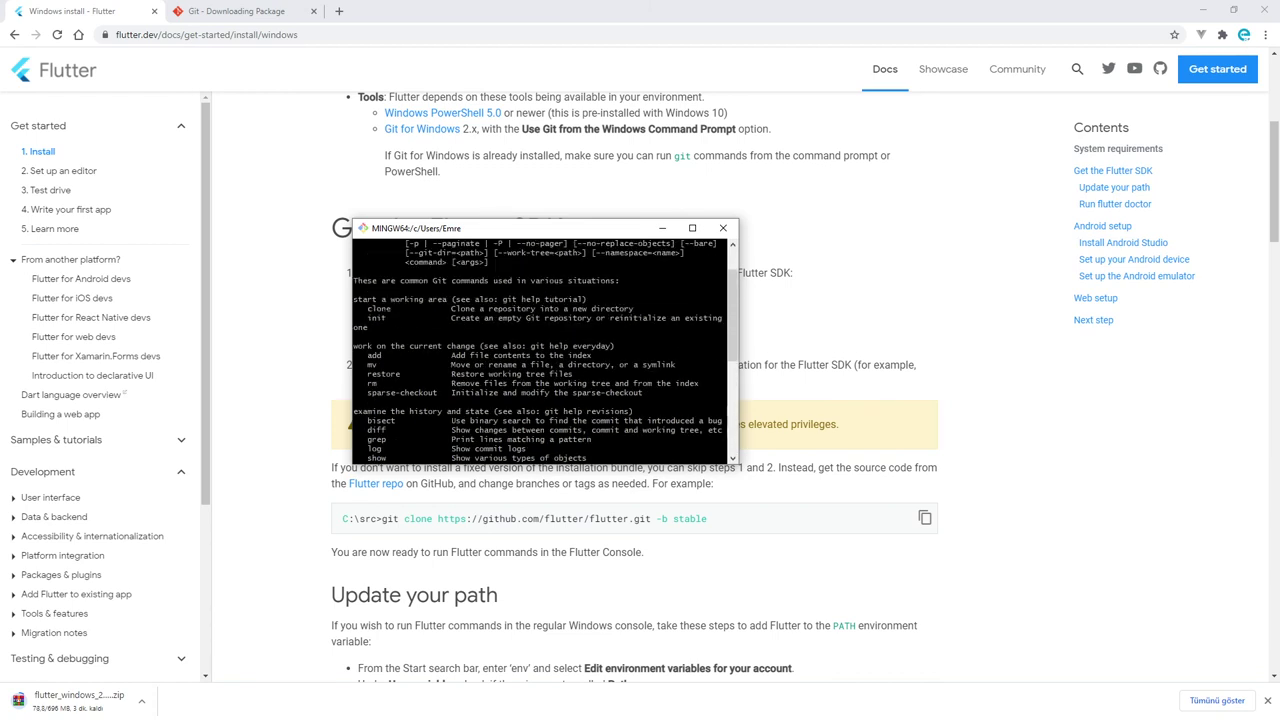
scroll(545, 350, "up", 2)
scroll(545, 350, "down", 2)
scroll(545, 350, "down", 3)
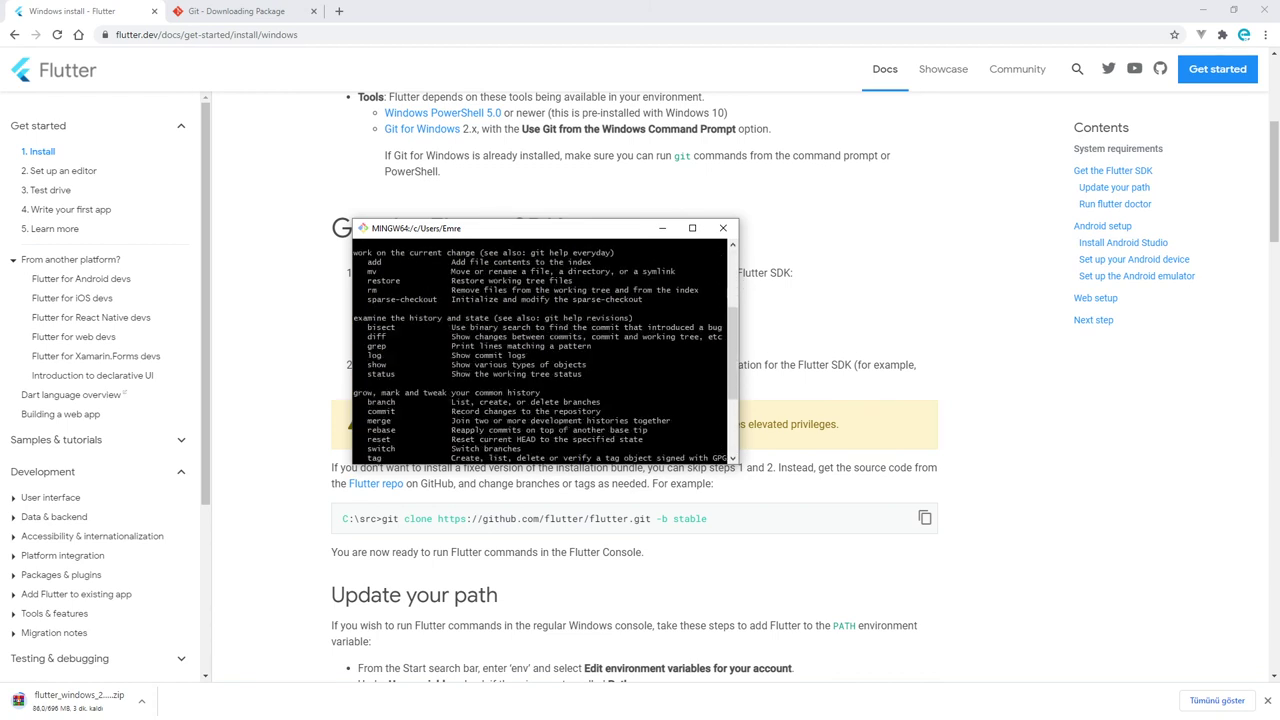
scroll(545, 350, "down", 2)
left_click(723, 228)
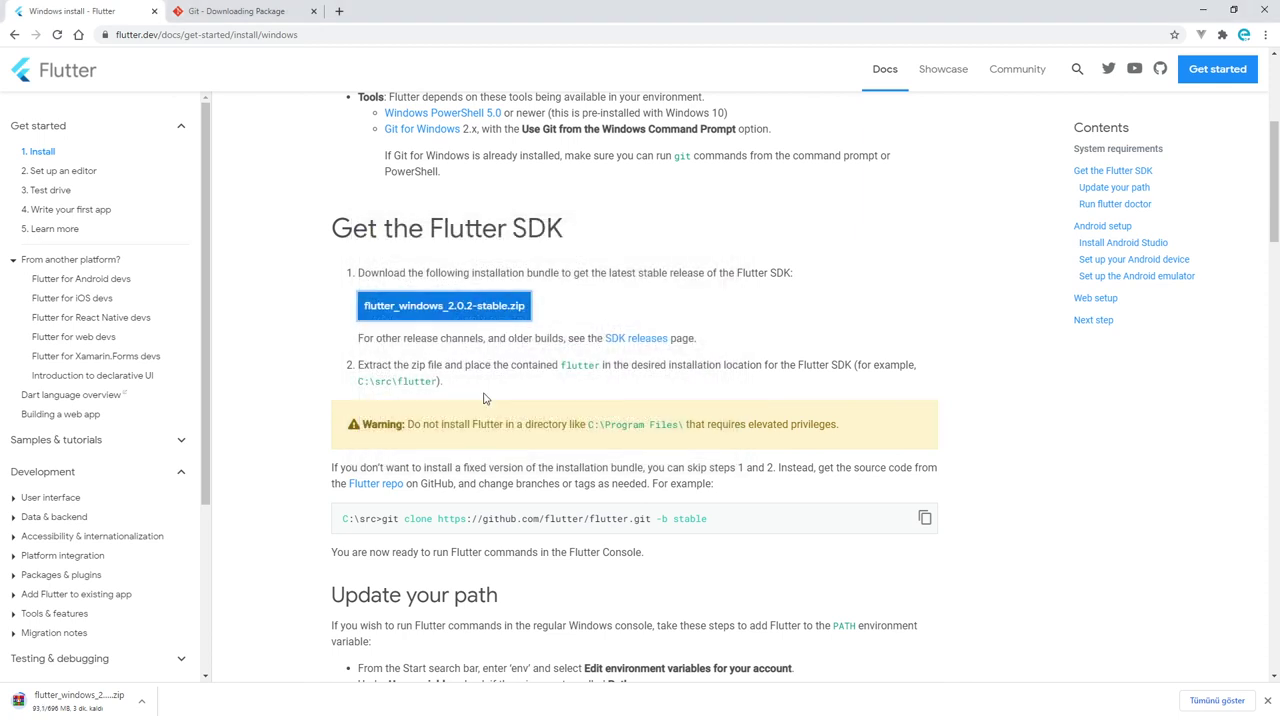